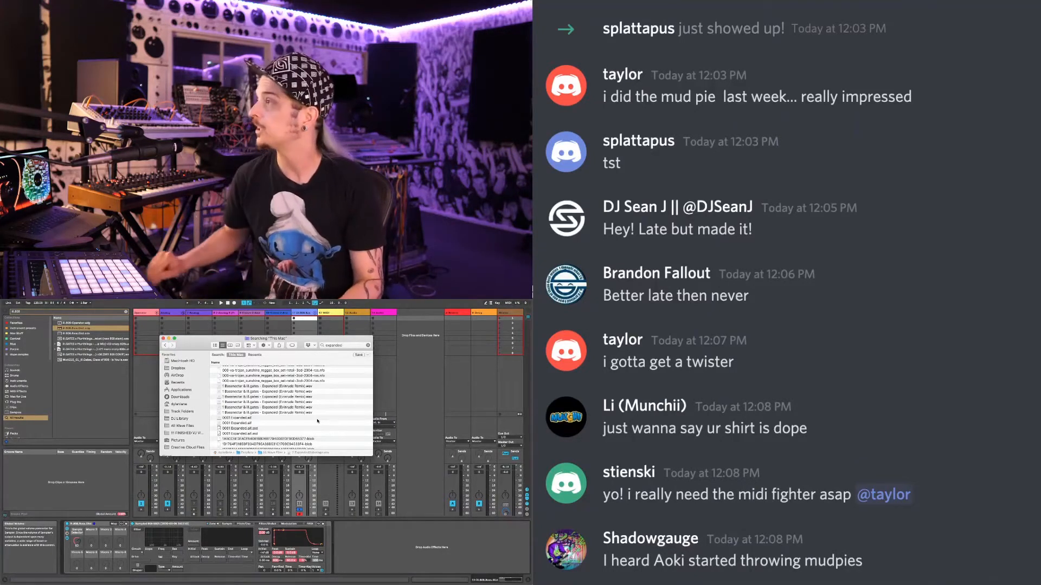
- Solo and arm the blue frozen Analog track and start playback to audition it
left_click(270, 509)
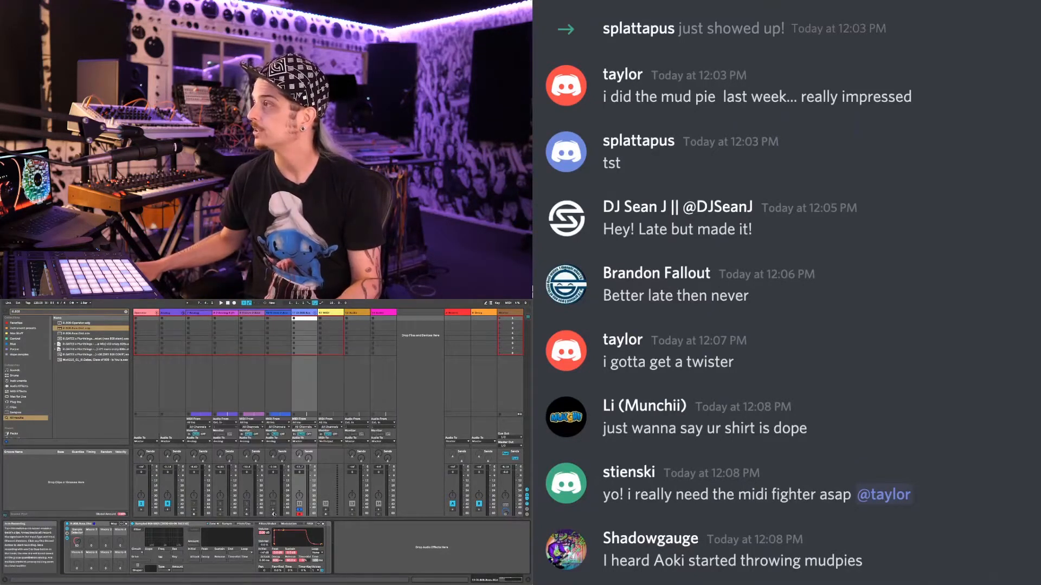
left_click(273, 510)
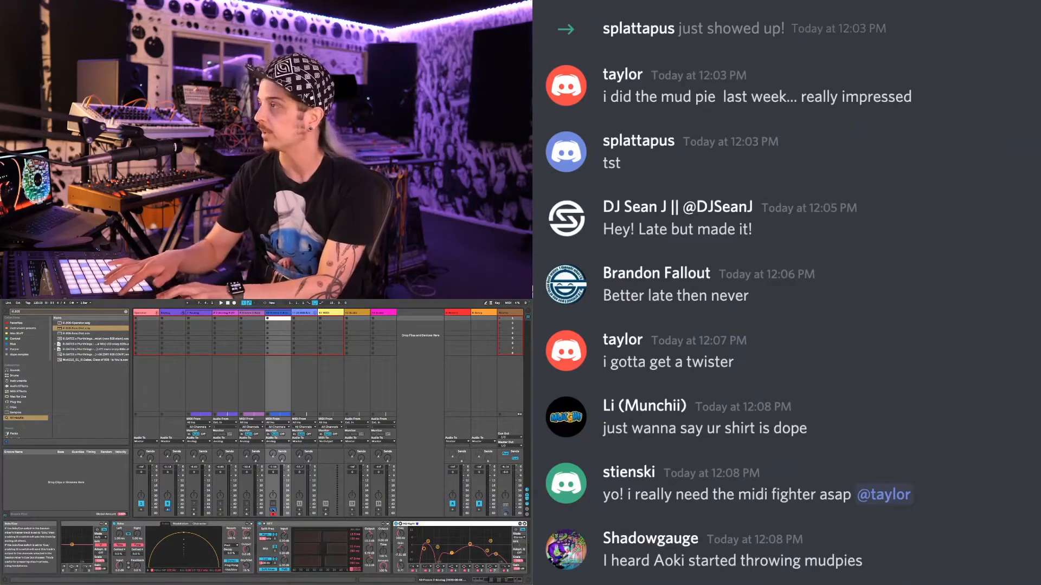
key("space")
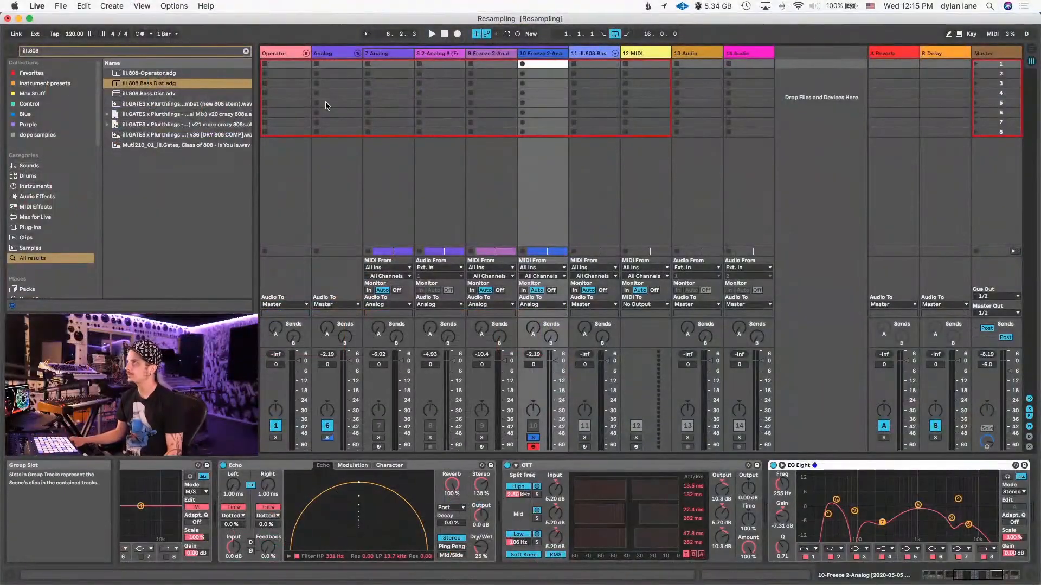
- Fold the Analog and Operator group tracks and place a new MIDI track ahead of the Operator group
left_click(359, 54)
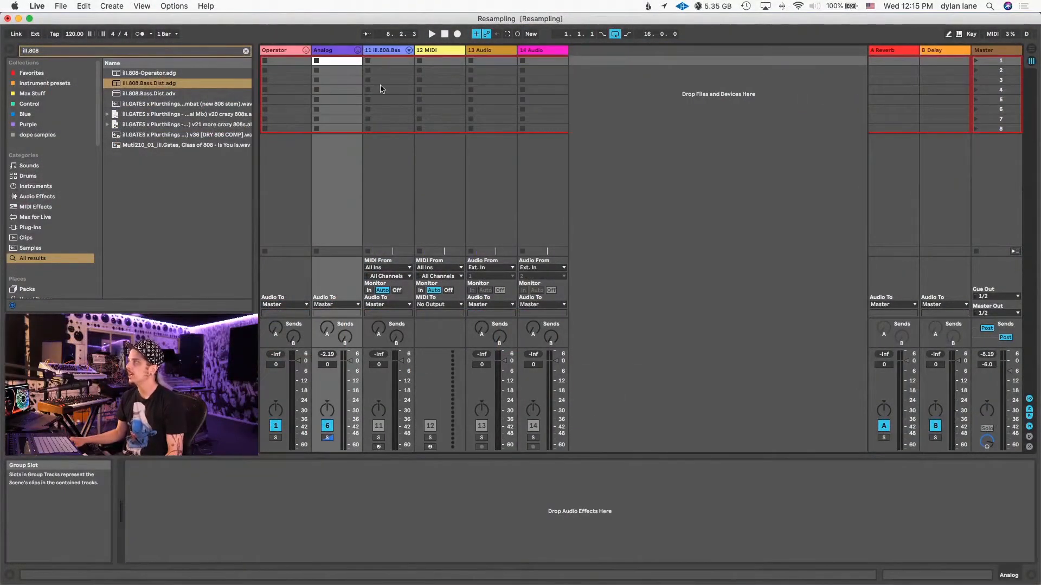
left_click(290, 52)
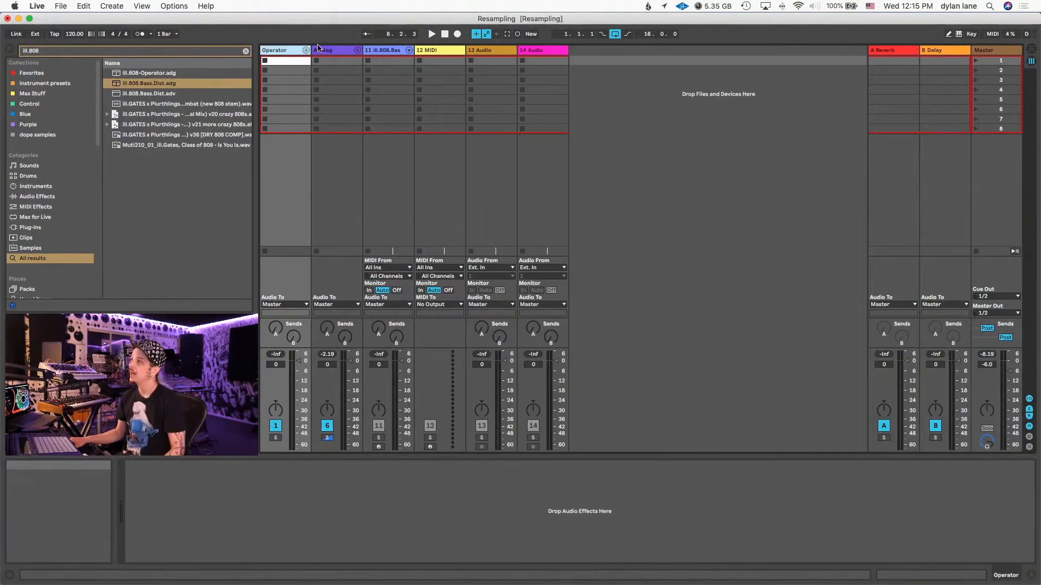
left_click(305, 50)
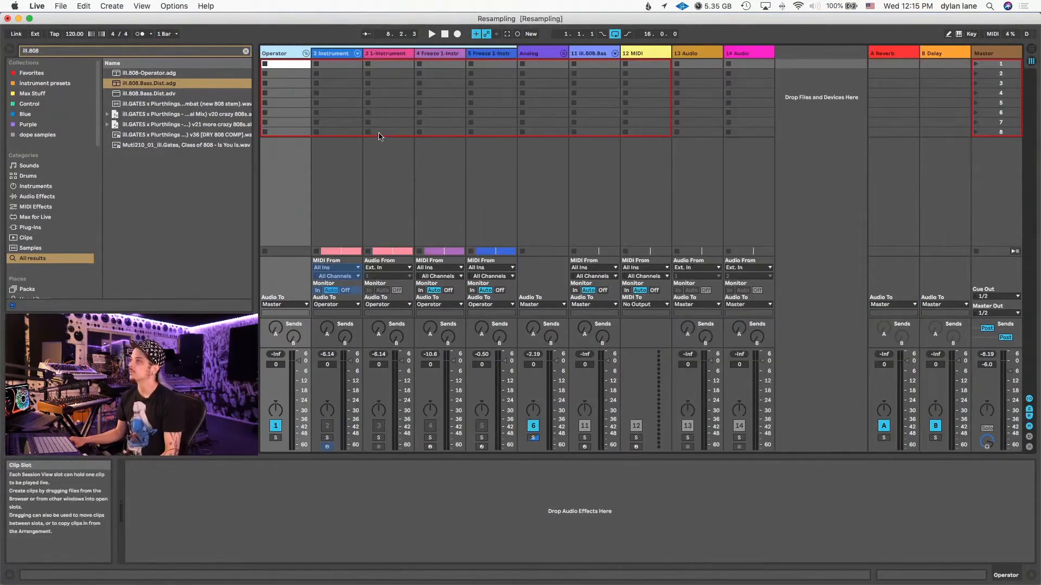
left_click(306, 53)
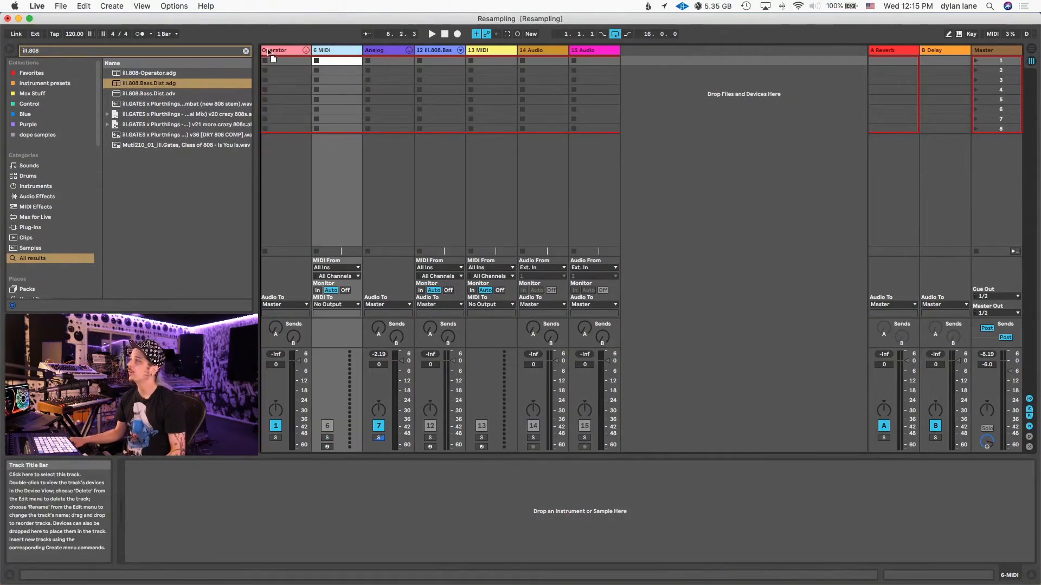
left_click_drag(268, 52, 265, 49)
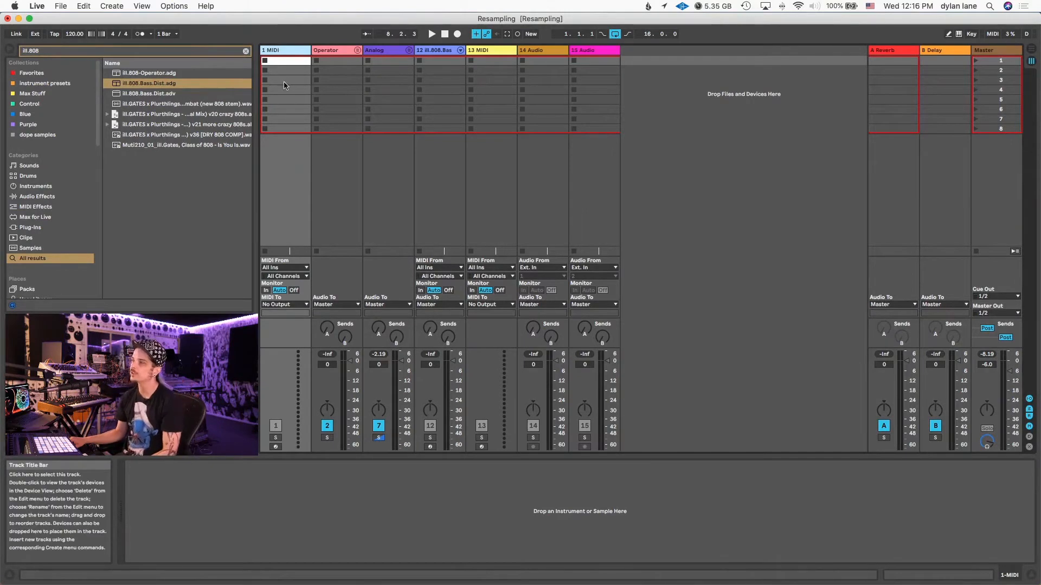
- Clear the browser search, load the Operator instrument onto the new MIDI track and solo the track
left_click(246, 51)
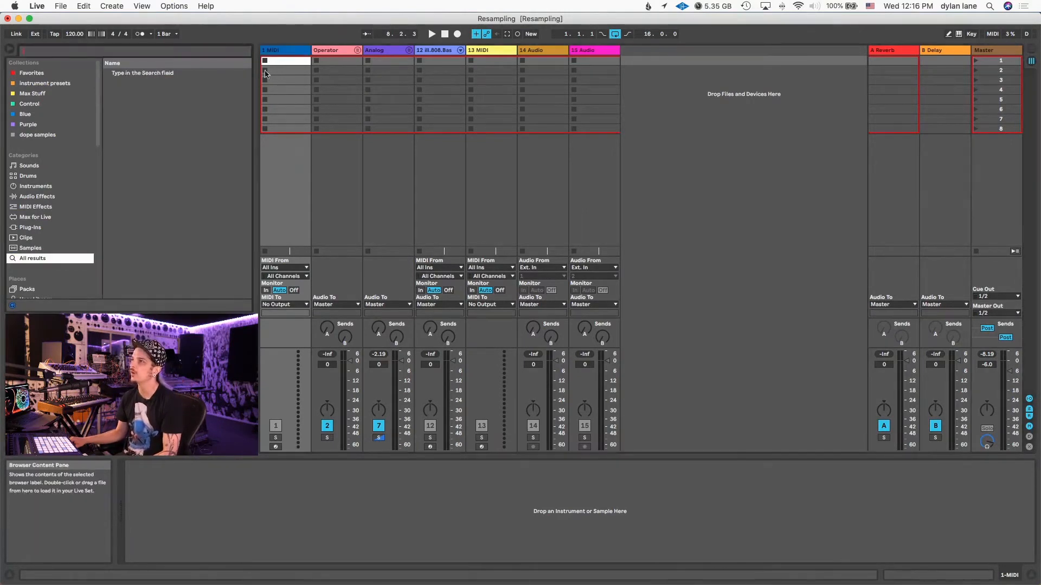
left_click(35, 186)
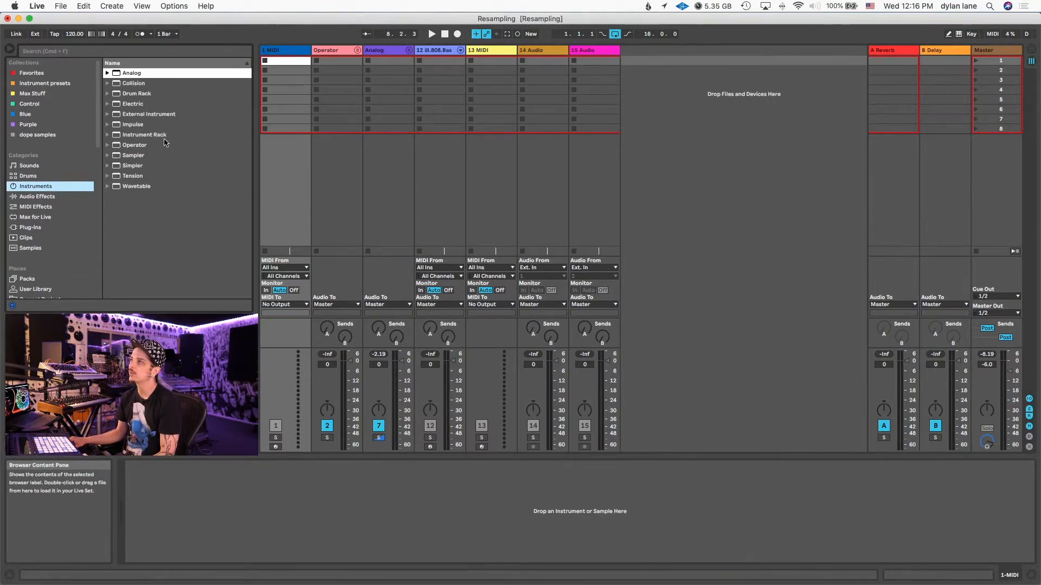
left_click_drag(134, 145, 278, 125)
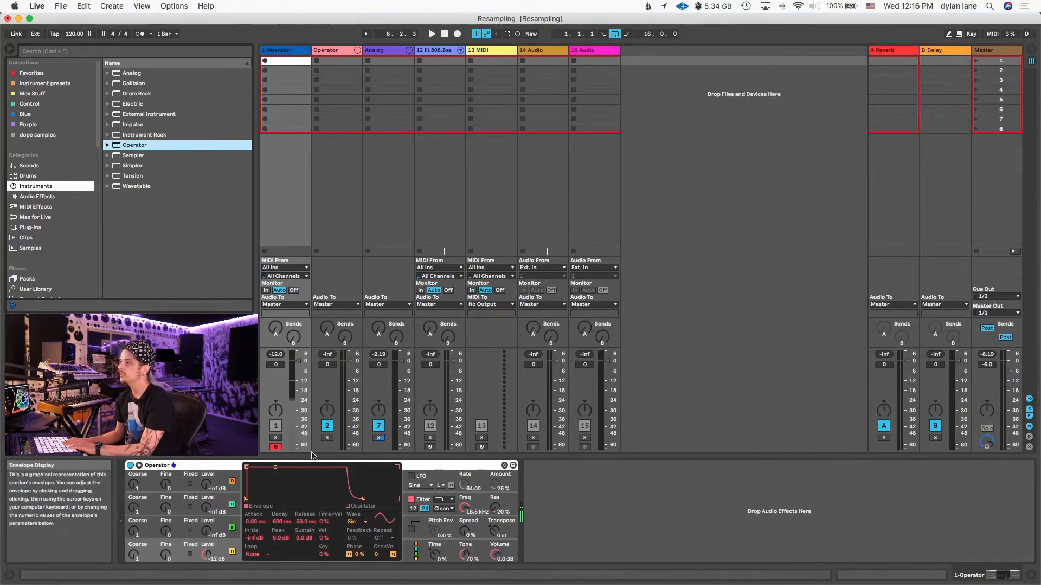
left_click(275, 437)
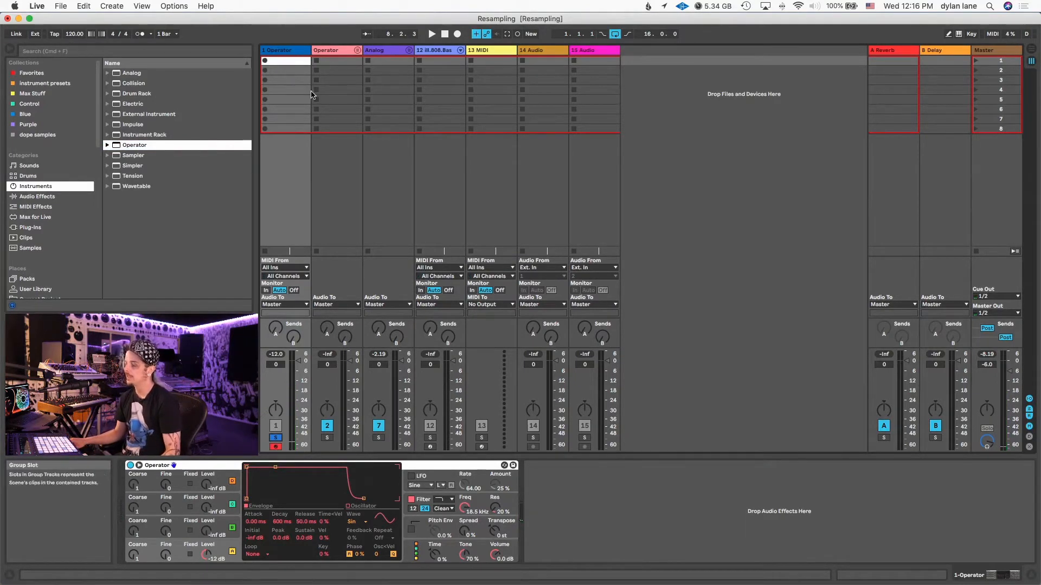
- Create an empty 16-bar MIDI clip from bar 1 to bar 17 on the new Operator track in the Arrangement
key("Tab")
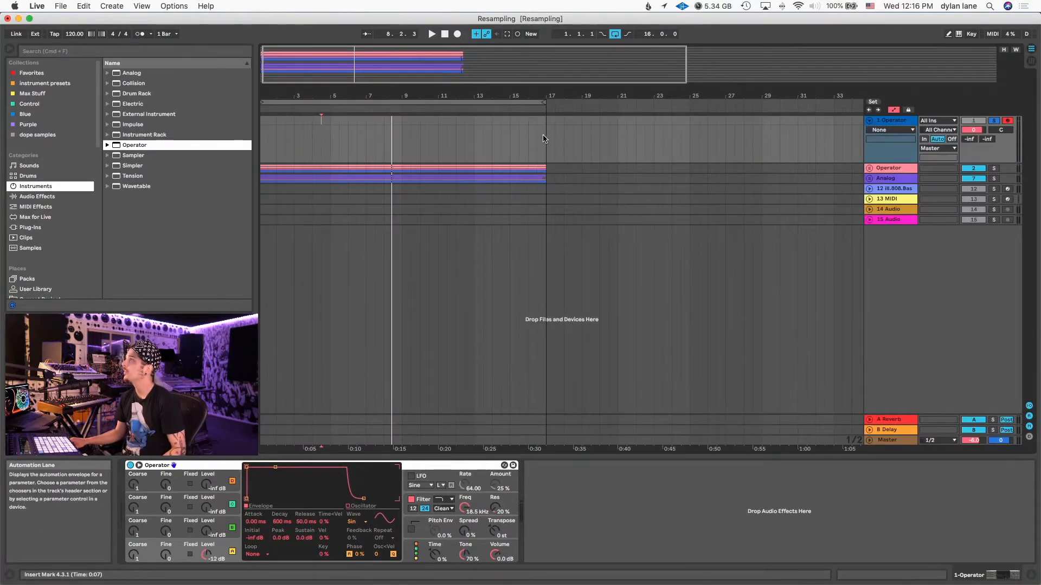
left_click_drag(543, 138, 256, 120)
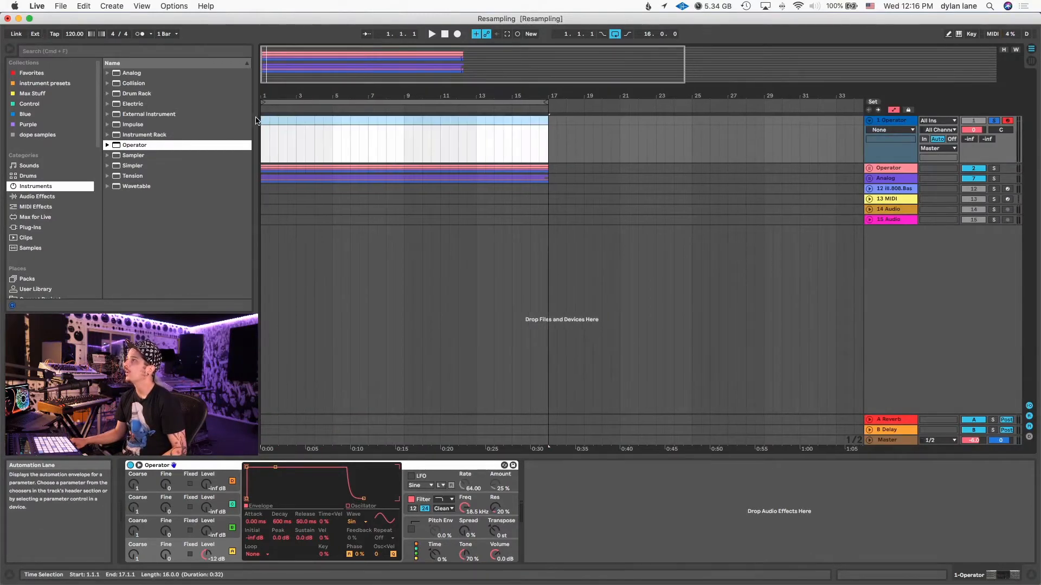
key("super+shift+m")
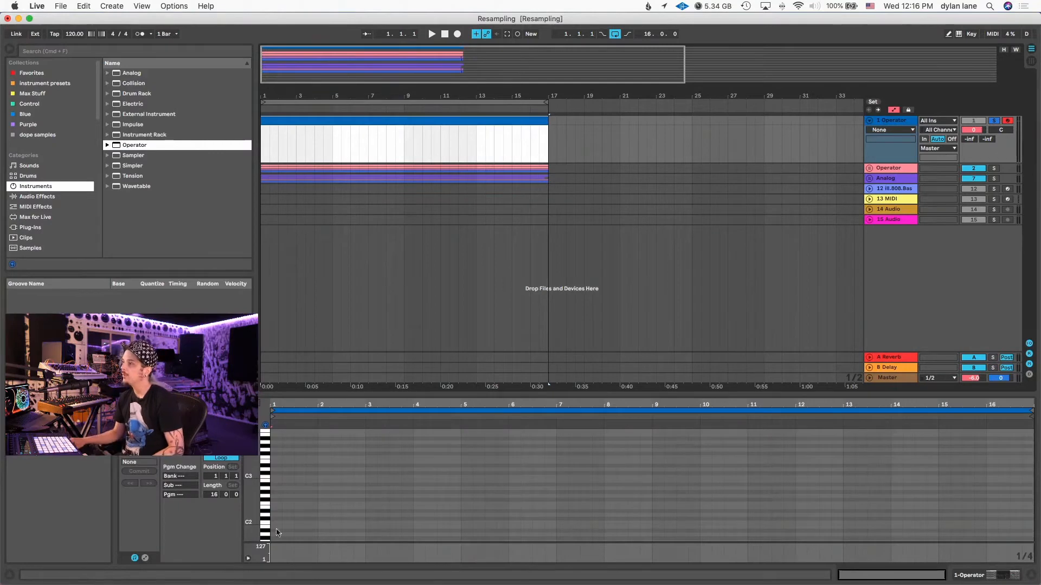
- Add an F0 note at the clip's start, extend it across all 16 bars and audition it
double_click(276, 499)
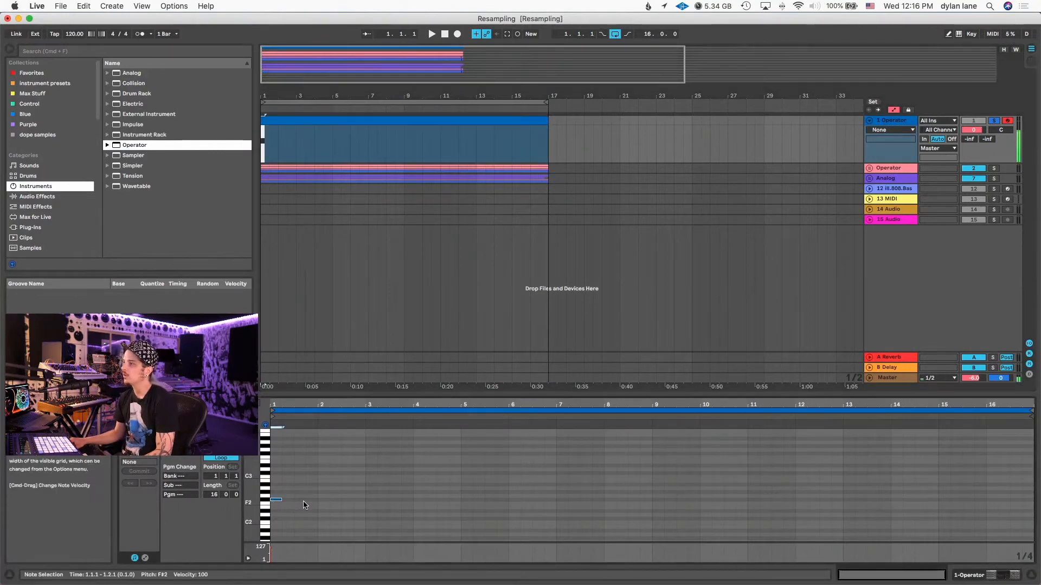
key("shift+Down")
key("Down")
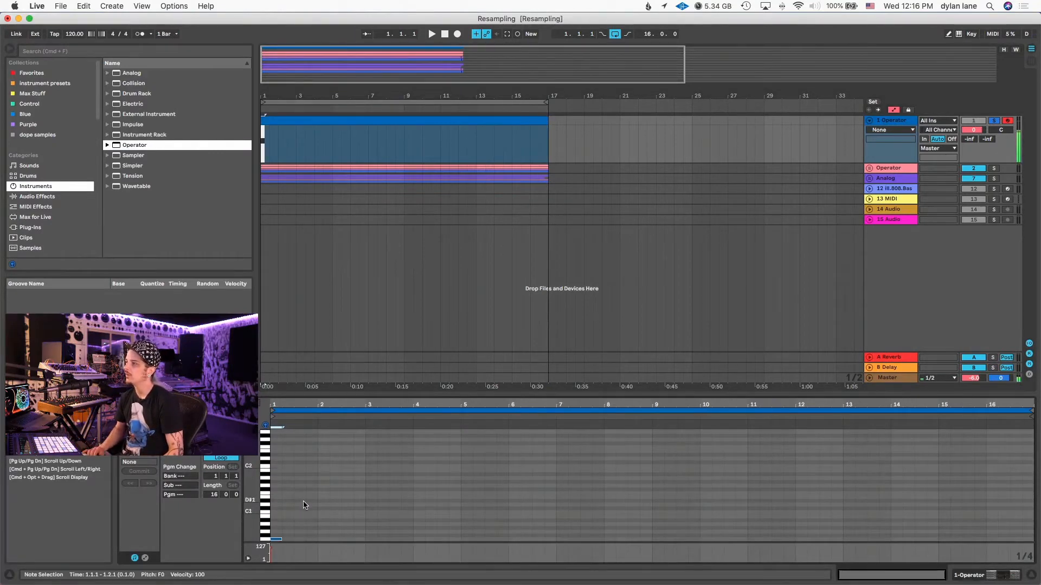
left_click_drag(282, 539, 1032, 539)
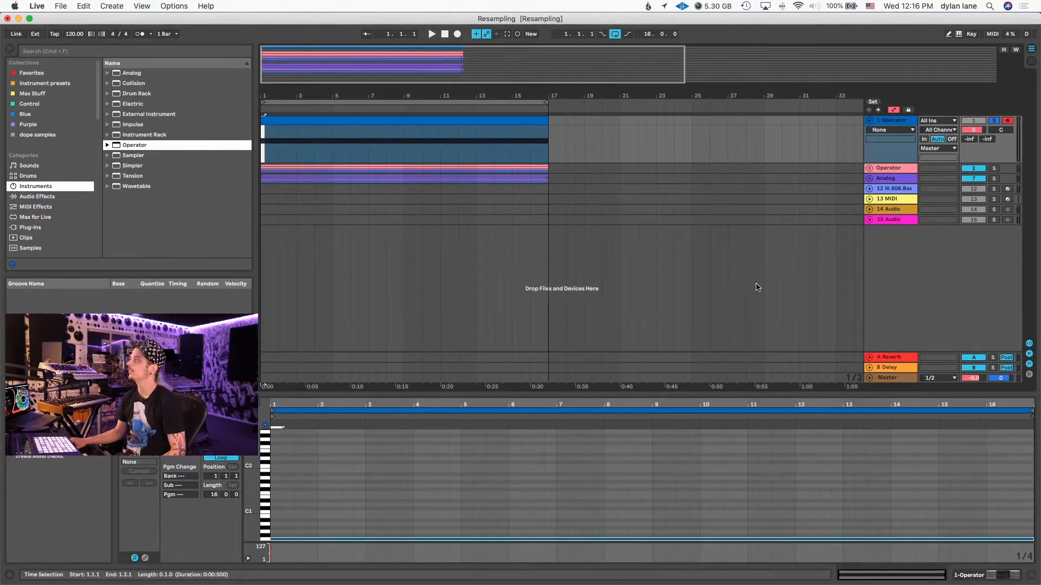
key("space")
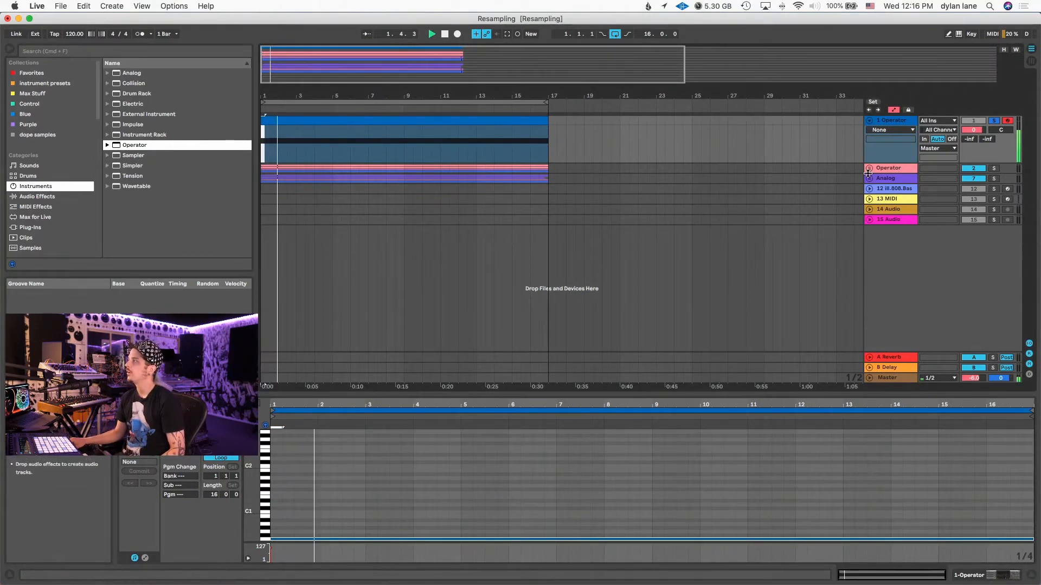
key("space")
- Show oscillator A's waveform editor in Operator and draw custom harmonic partials during playback, with clusters in the low and middle harmonics
key("shift+Tab")
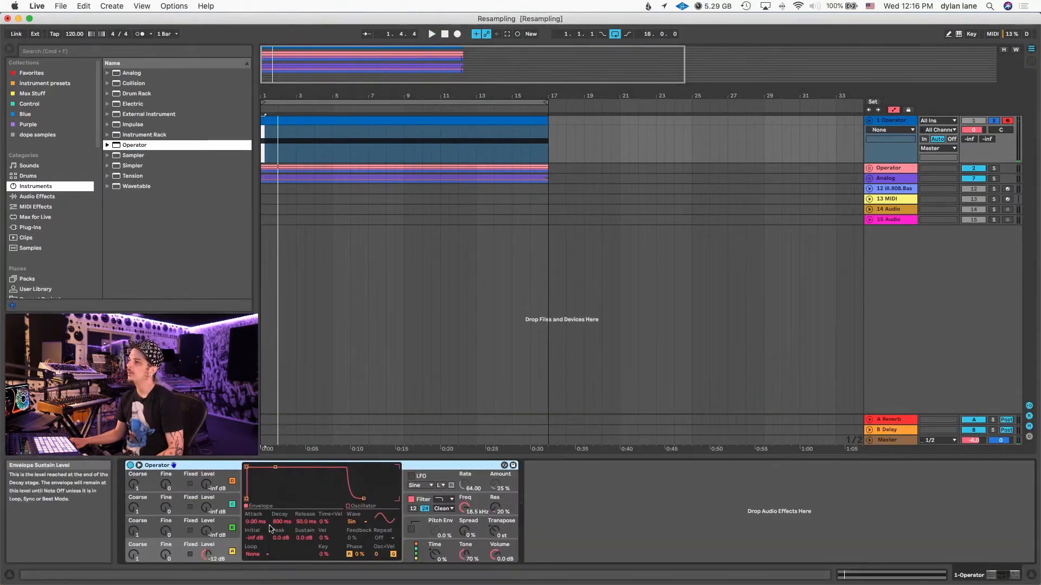
left_click(357, 505)
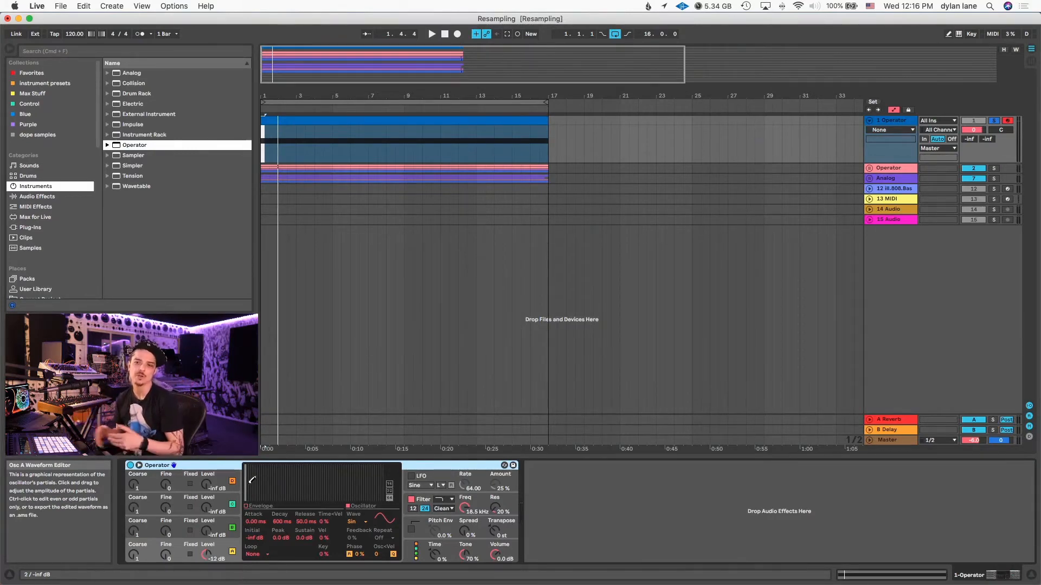
key("space")
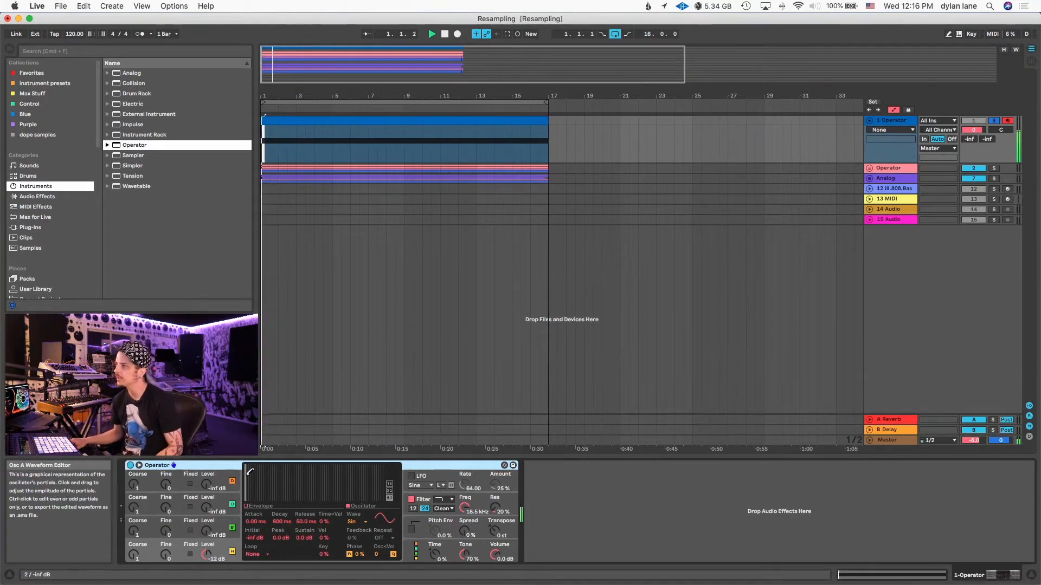
left_click_drag(248, 467, 271, 487)
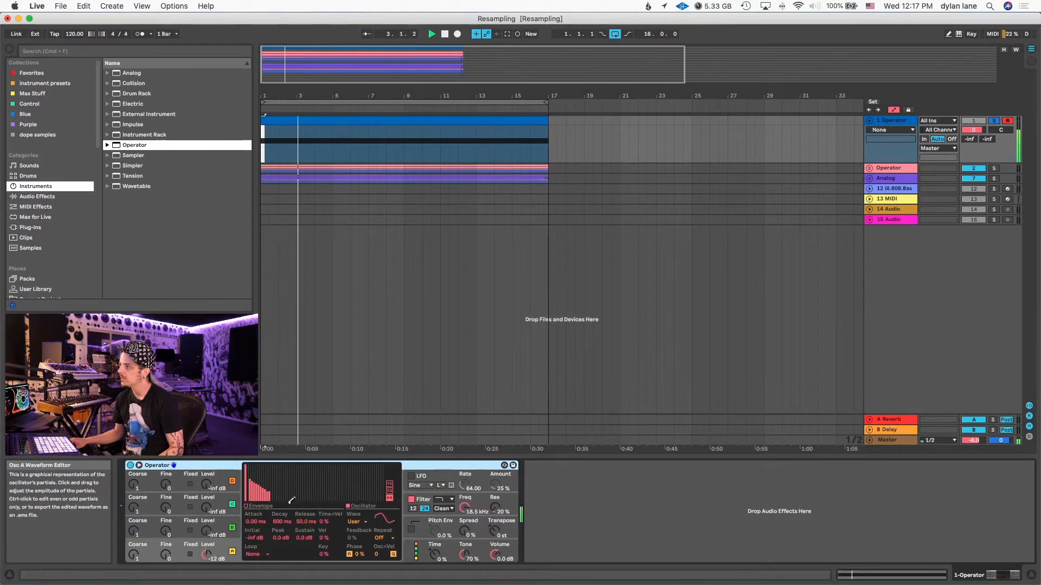
mouse_move(289, 528)
left_mouse_down()
mouse_move(270, 477)
mouse_move(278, 505)
mouse_move(261, 506)
mouse_move(372, 482)
left_mouse_up()
left_click(249, 477)
mouse_move(285, 487)
left_mouse_down()
mouse_move(292, 504)
mouse_move(337, 504)
mouse_move(286, 503)
mouse_move(339, 505)
mouse_move(357, 523)
mouse_move(381, 523)
left_mouse_up()
mouse_move(249, 475)
left_mouse_down()
mouse_move(271, 504)
mouse_move(250, 502)
mouse_move(289, 484)
mouse_move(270, 488)
mouse_move(275, 502)
mouse_move(295, 504)
left_mouse_up()
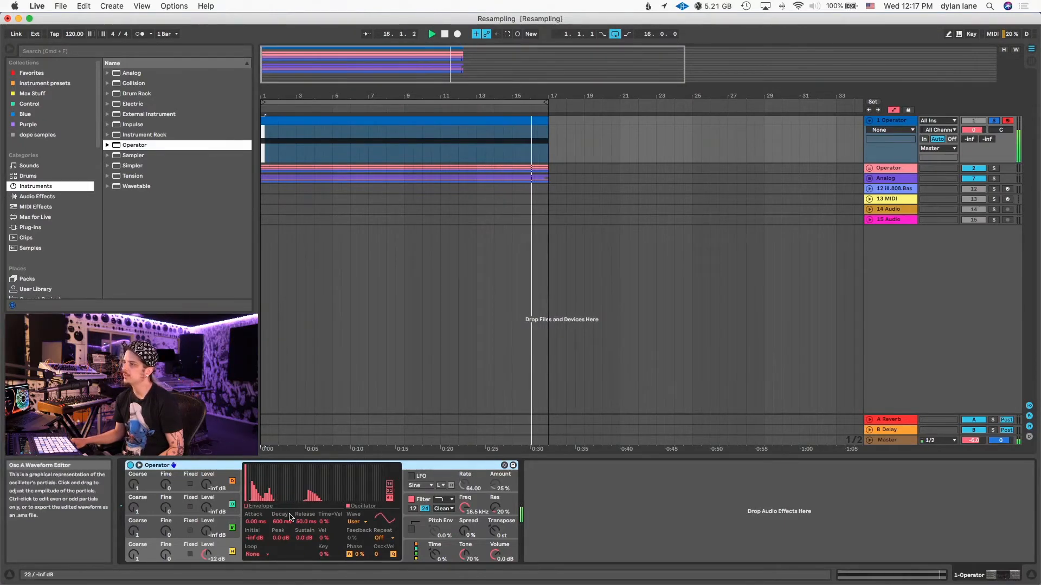
- Select Operator's oscillator B and raise its output level to -19 dB
left_click(223, 524)
key("space")
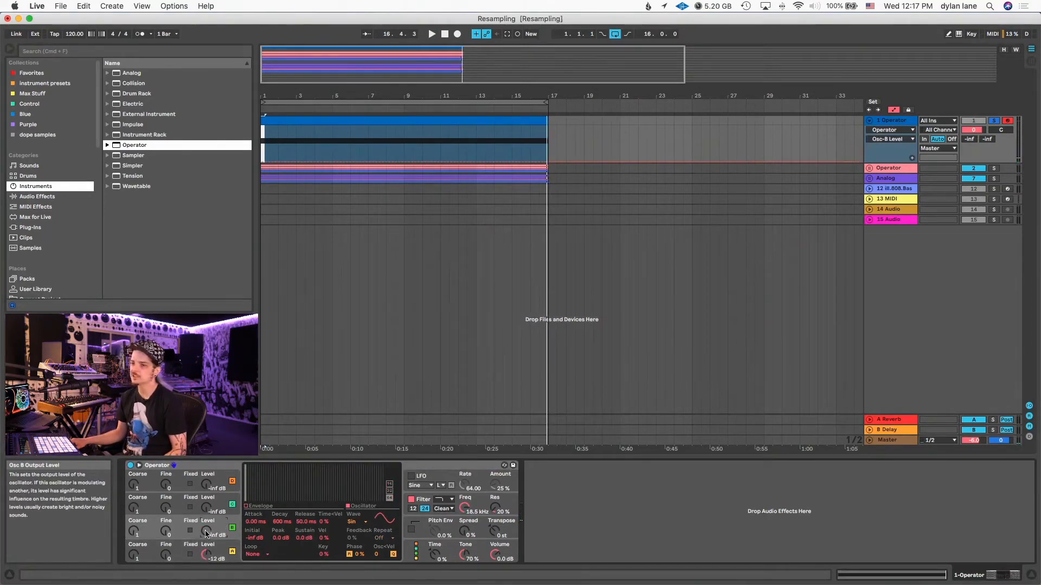
key("space")
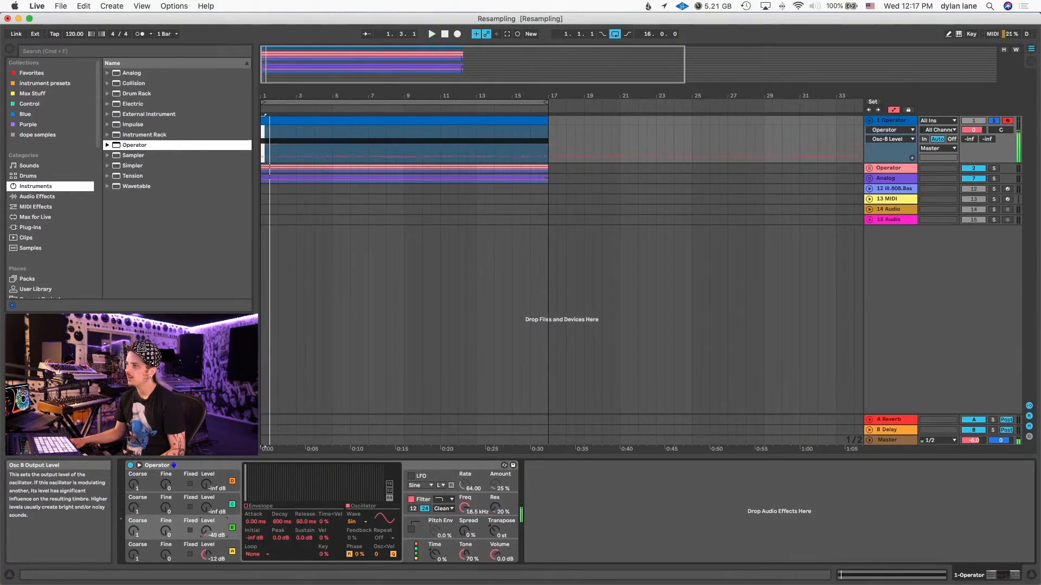
- Raise oscillator C's output level to -17 dB and restart playback to hear it
left_click(212, 511)
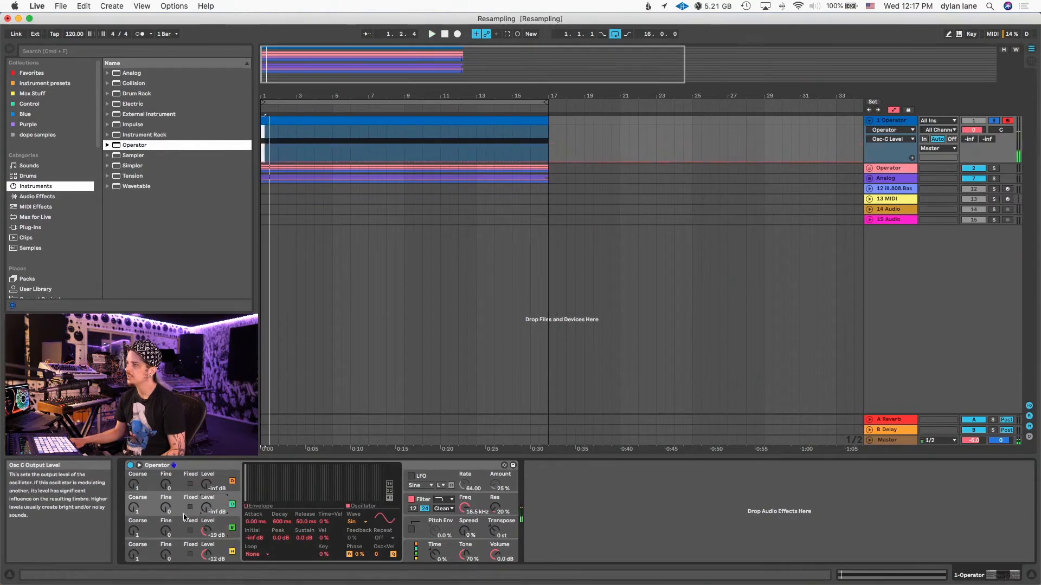
key("space")
left_click_drag(211, 511, 212, 475)
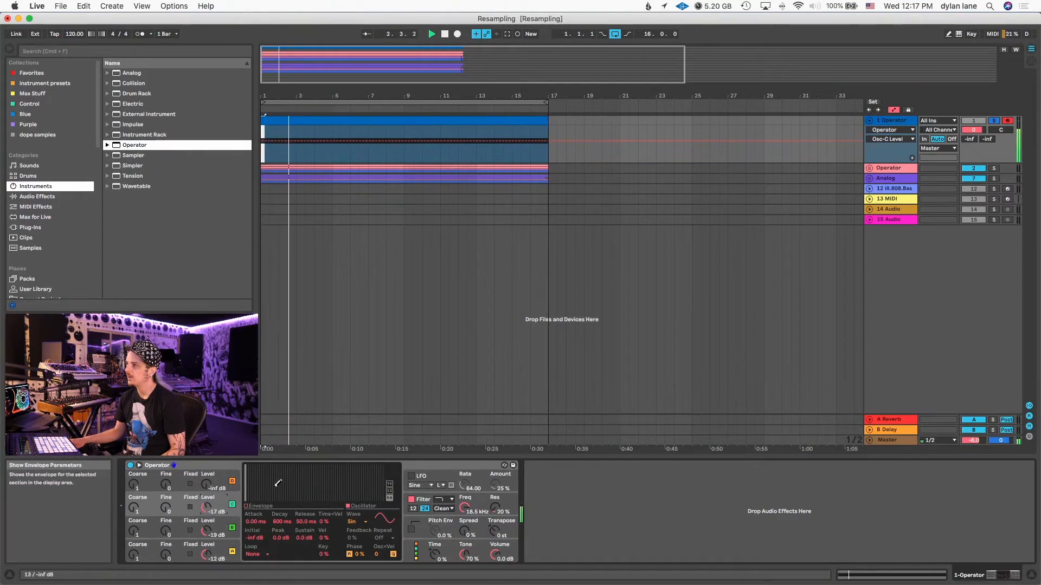
- Draw custom partials in oscillator C's waveform, leaving a tall spike at the 13th harmonic and a short one before it
left_click(277, 484)
left_click_drag(278, 467, 273, 499)
left_click(265, 483)
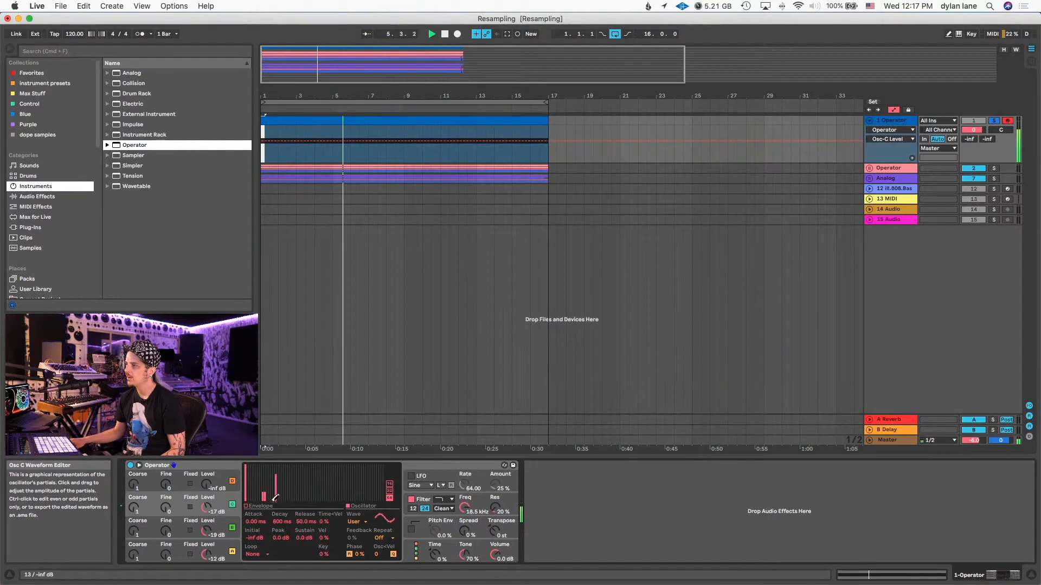
left_click_drag(273, 498, 272, 503)
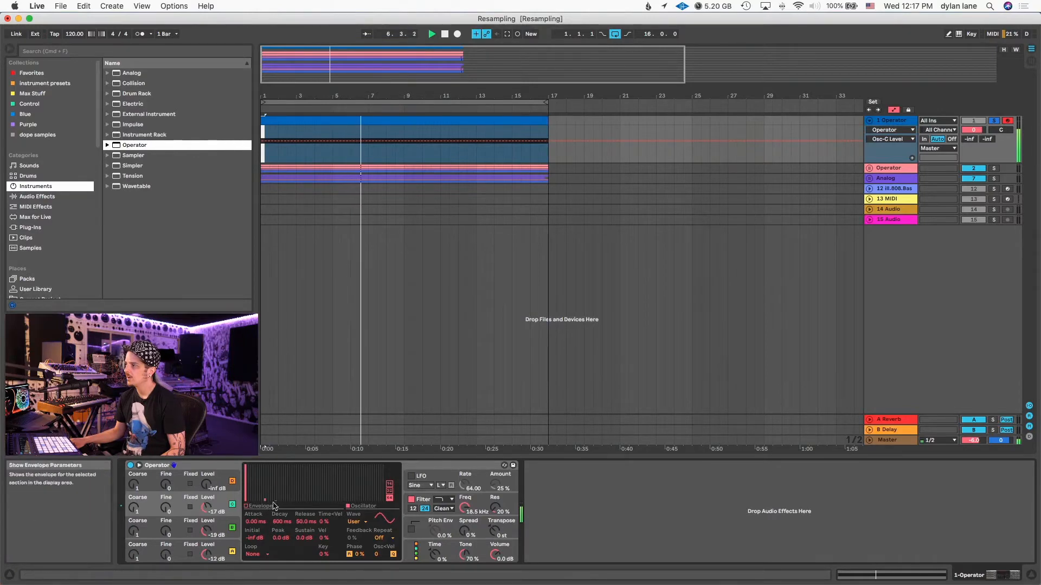
left_click(277, 477)
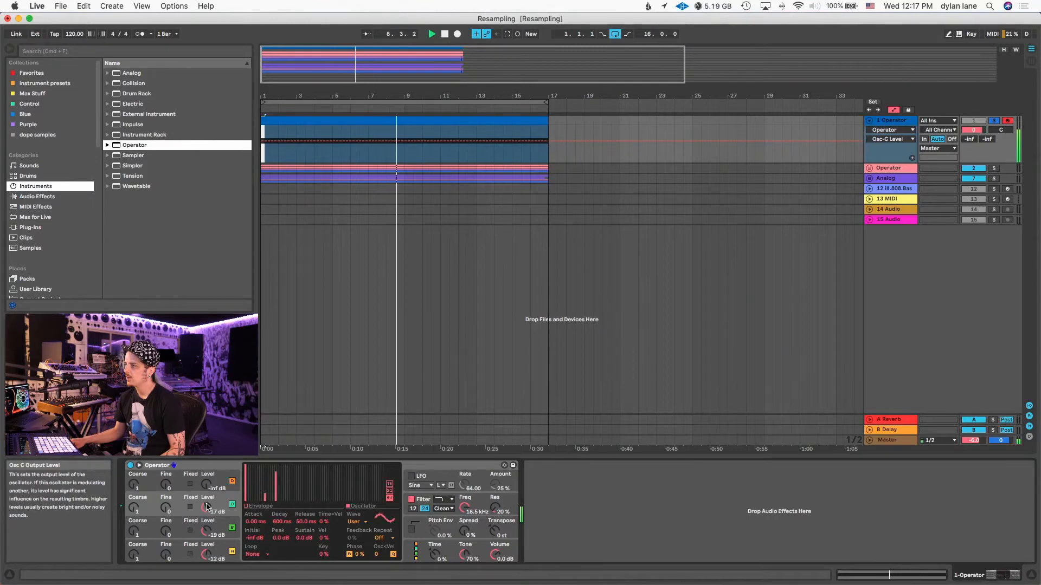
- Lower oscillator C's first and 13th partials, and set the output levels of C to -18 dB and B to -24 dB
mouse_move(206, 508)
left_mouse_down()
mouse_move(206, 529)
mouse_move(206, 502)
left_mouse_up()
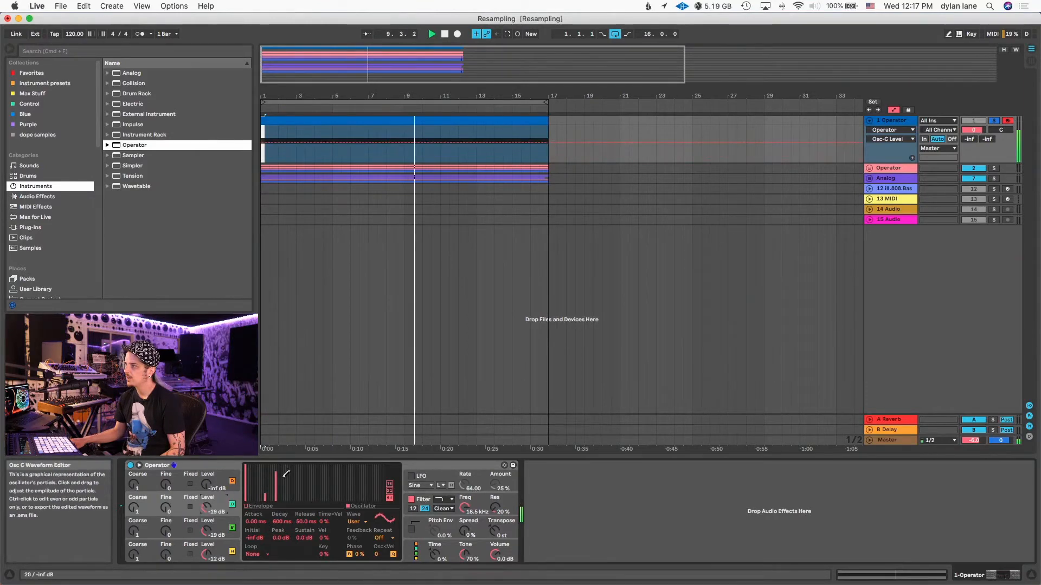
left_click_drag(276, 477, 276, 487)
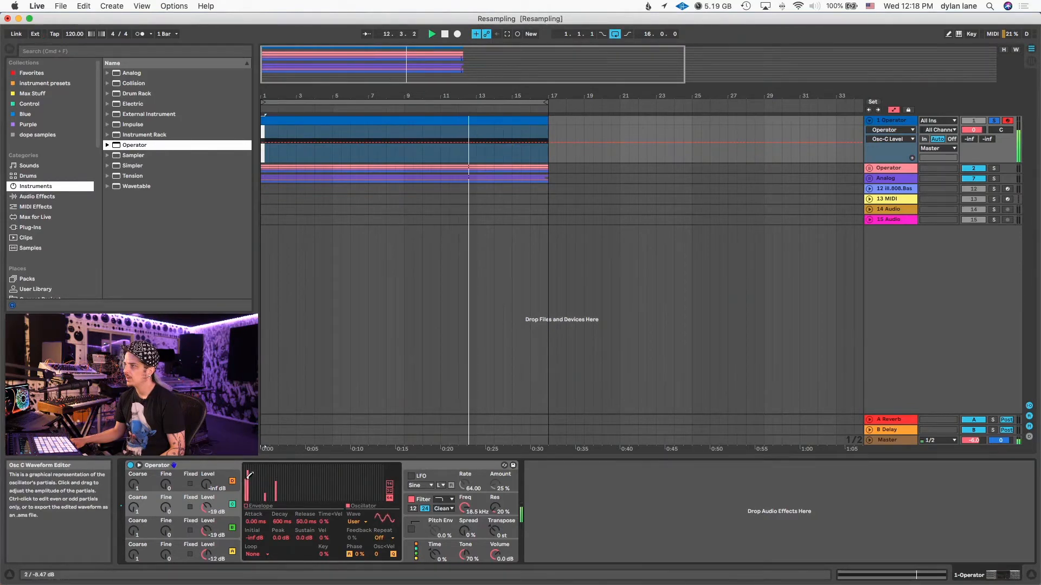
mouse_move(250, 484)
left_mouse_down()
mouse_move(249, 500)
mouse_move(245, 479)
left_mouse_up()
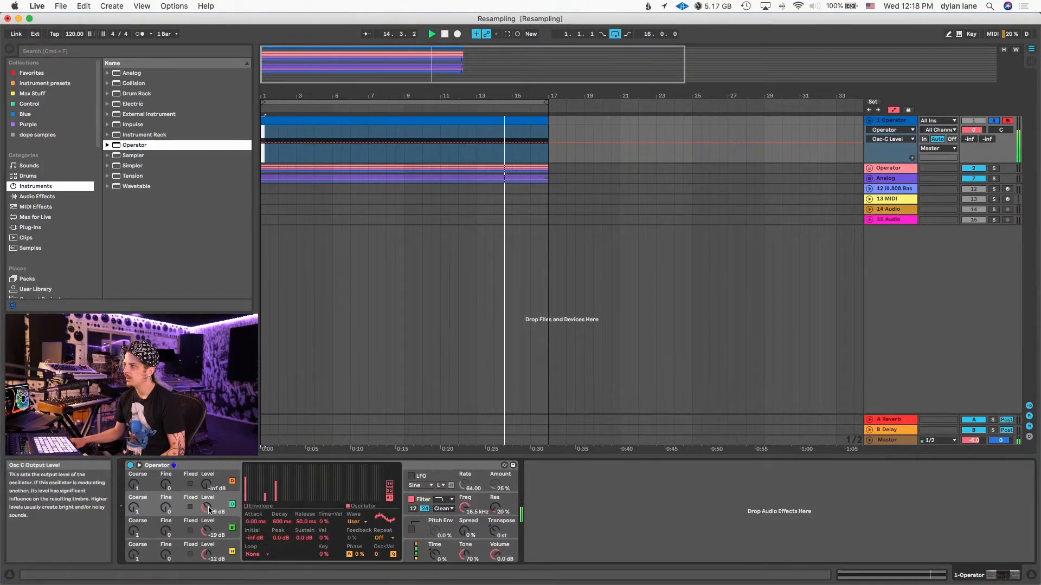
left_click_drag(206, 508, 207, 536)
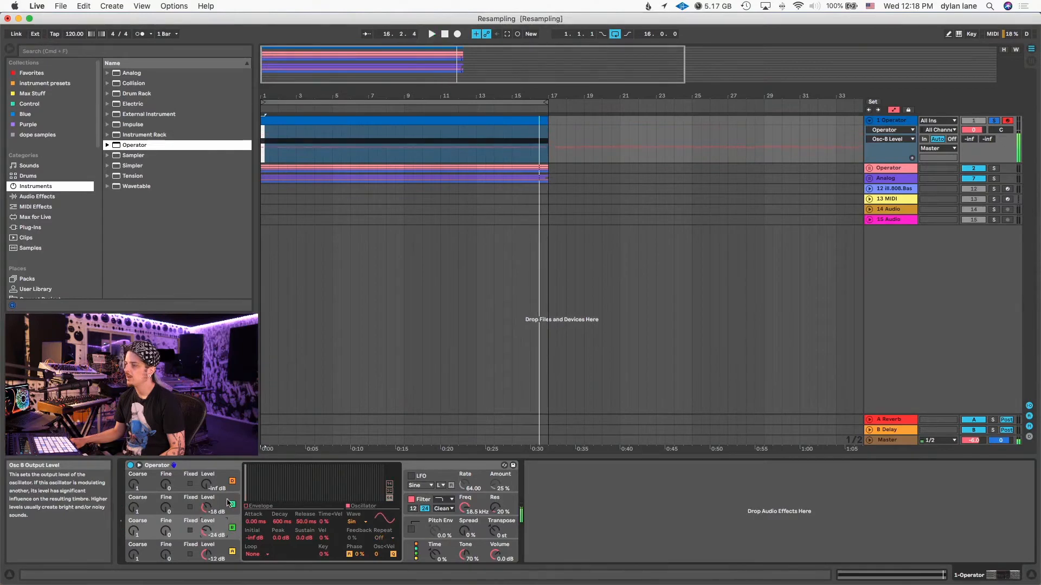
- Group Operator into an Instrument Rack and map oscillator B's output level to Macro 1
left_click(227, 469)
key("super+g")
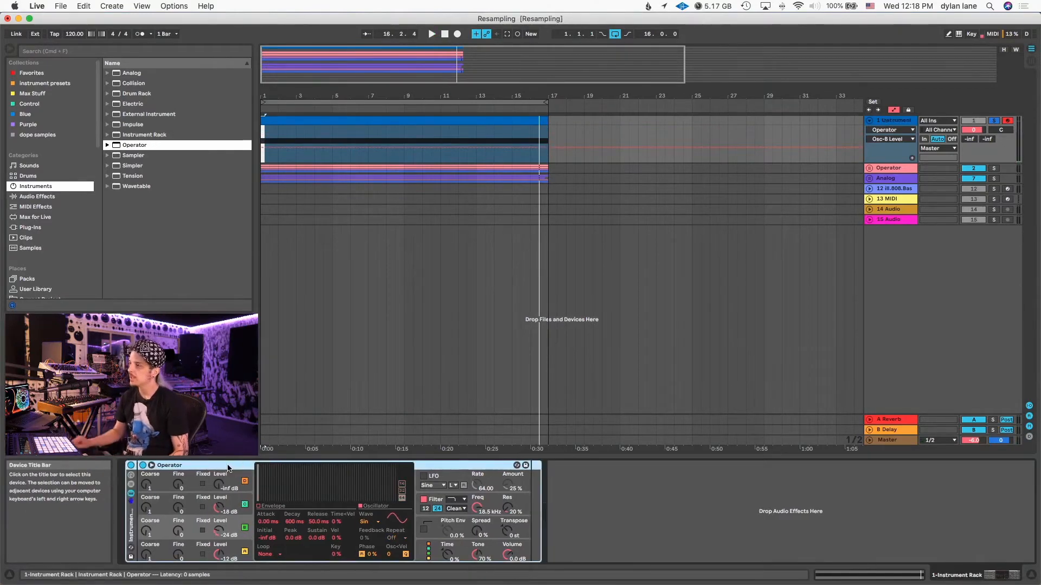
right_click(217, 535)
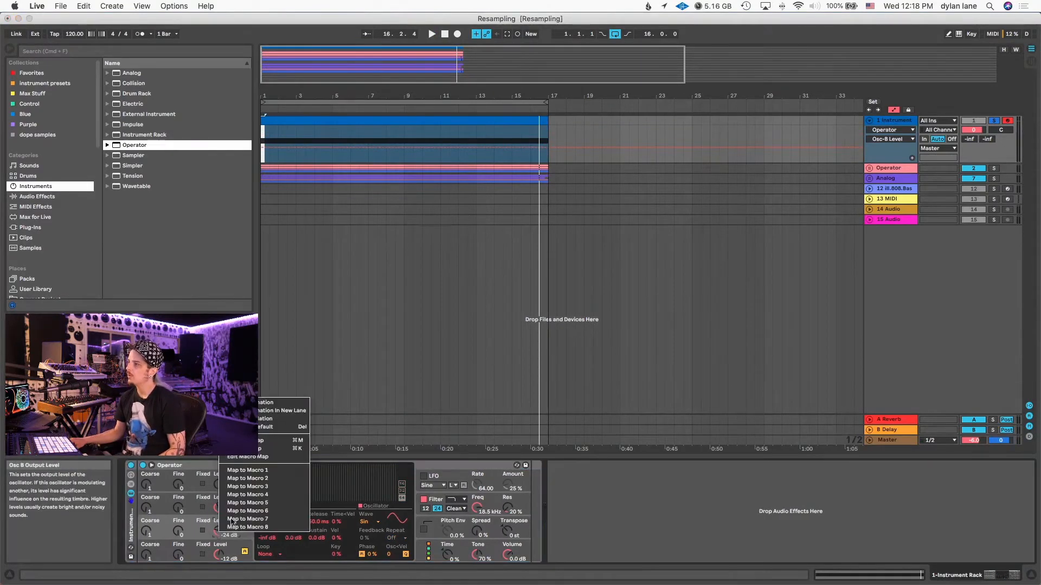
left_click(259, 468)
right_click(218, 532)
right_click(219, 532)
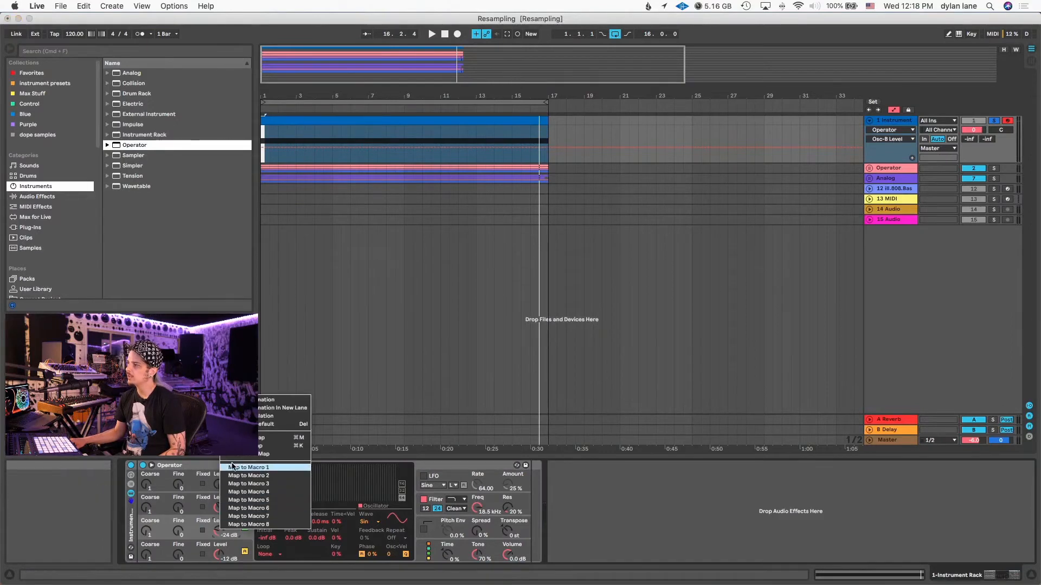
left_click(244, 467)
- Map oscillator C's output level to Macro 2 and adjust the level macros during playback, leaving Osc-C Level at -19 dB
right_click(334, 507)
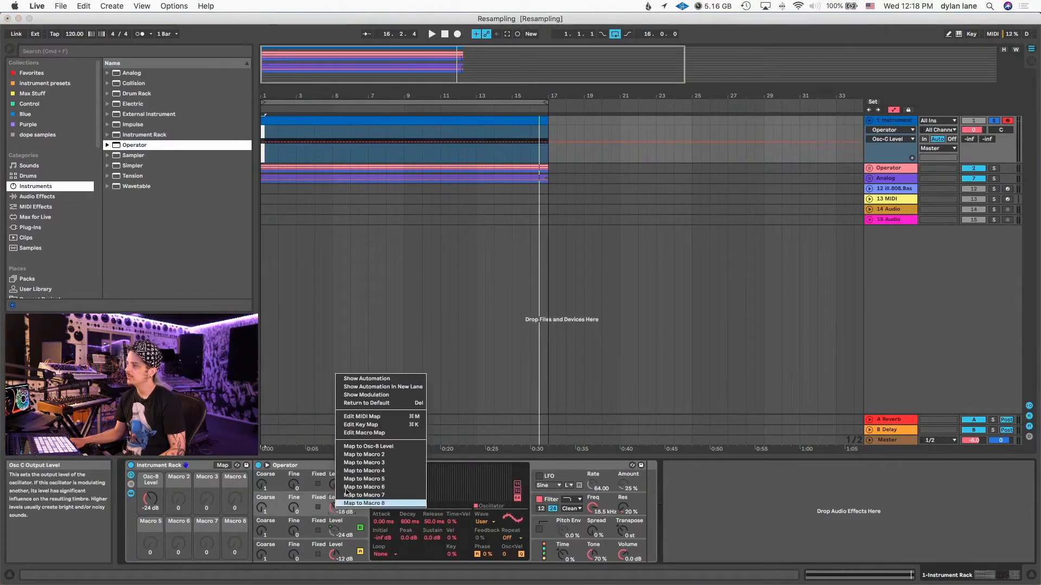
left_click(362, 454)
key("space")
left_click_drag(179, 498, 150, 527)
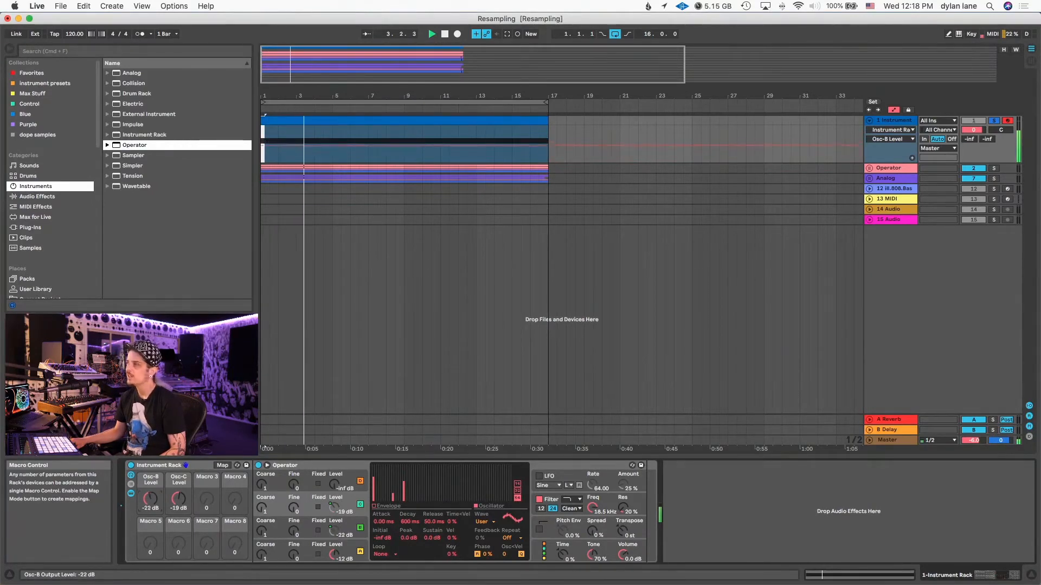
key("space")
- Draw zigzag automation for Osc-B Level from bar 1 to beat 2.3, auditioning it during playback
left_click_drag(279, 96, 260, 133)
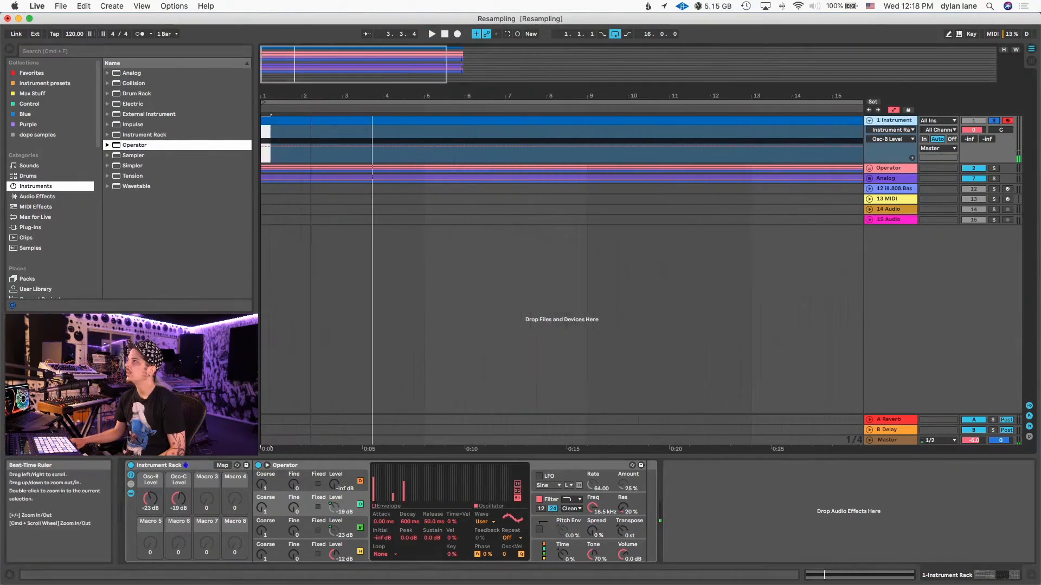
left_click(265, 150)
key("space")
mouse_move(263, 147)
left_mouse_down()
mouse_move(262, 160)
mouse_move(292, 143)
mouse_move(282, 144)
mouse_move(292, 156)
mouse_move(305, 132)
mouse_move(312, 158)
mouse_move(301, 145)
mouse_move(323, 142)
left_mouse_up()
key("space")
key("space")
key("space")
- Duplicate the last rising ramp of the Osc-B Level automation twice, filling up to bar 3, and play it
left_click(318, 161)
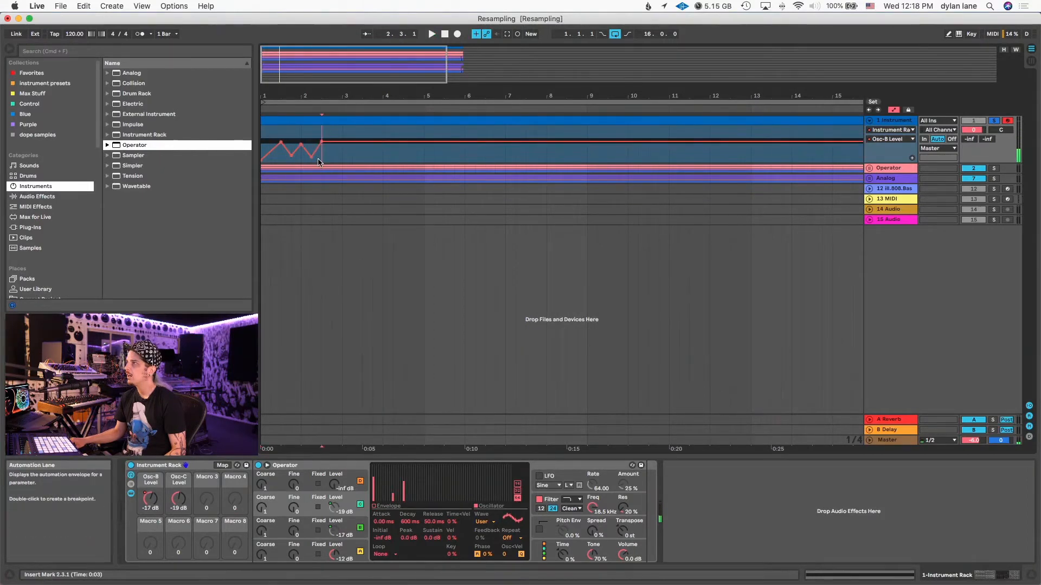
key("super+d")
key("super+d")
key("space")
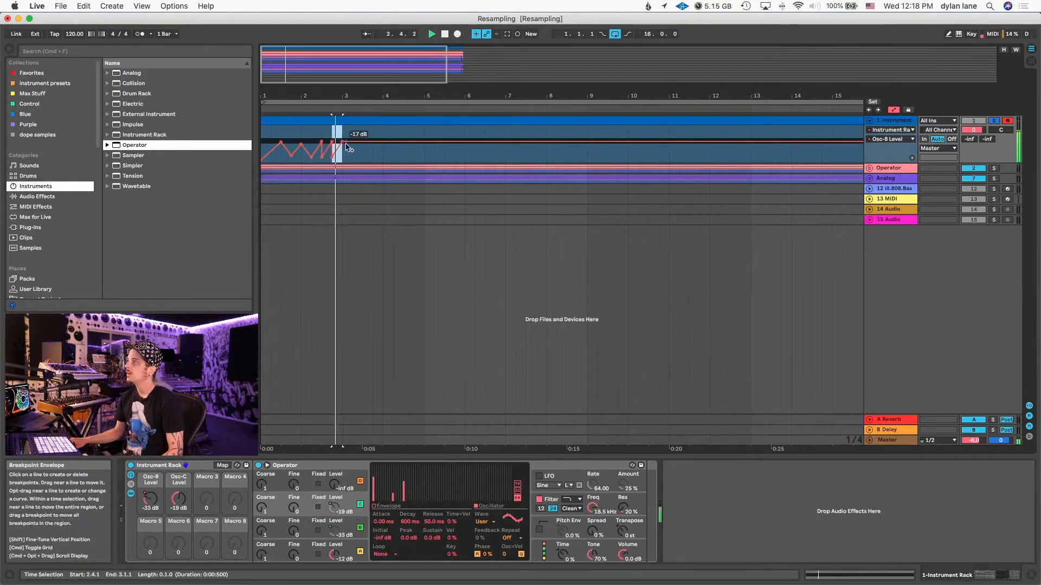
- Extend the Osc-B Level automation from bar 3 beyond bar 7 with slower slopes and sharp peaks, and play it back
mouse_move(362, 143)
left_mouse_down()
mouse_move(363, 158)
mouse_move(413, 144)
mouse_move(444, 155)
mouse_move(462, 134)
mouse_move(475, 160)
mouse_move(495, 129)
mouse_move(506, 158)
left_mouse_up()
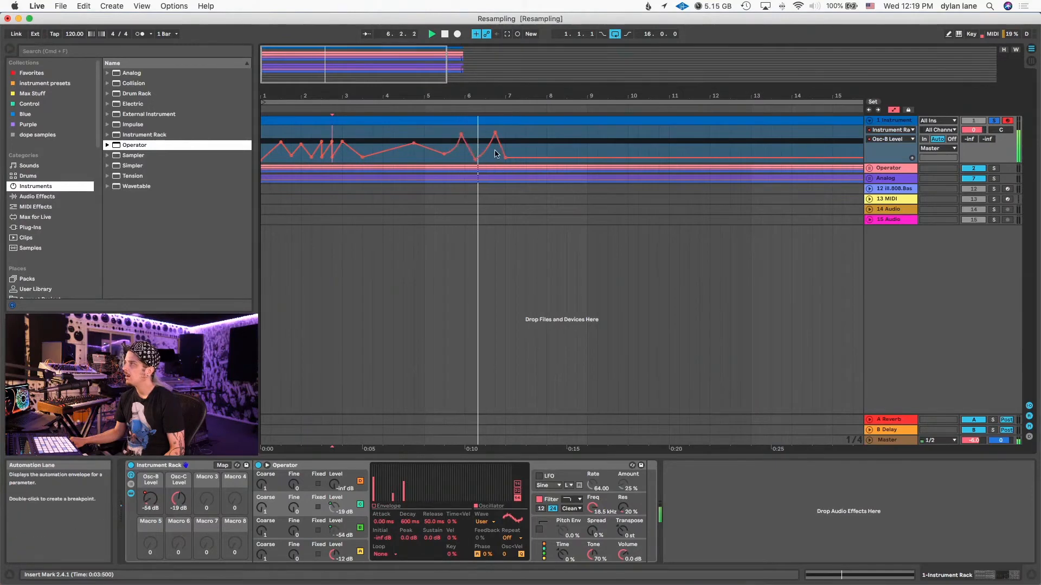
mouse_move(533, 158)
left_mouse_down()
mouse_move(535, 131)
mouse_move(558, 153)
mouse_move(588, 143)
mouse_move(619, 161)
left_mouse_up()
key("space")
key("space")
key("space")
- Draw zigzag automation for Osc-C Level from bar 1 to beat 7.3 and play it from the start
left_click(178, 498)
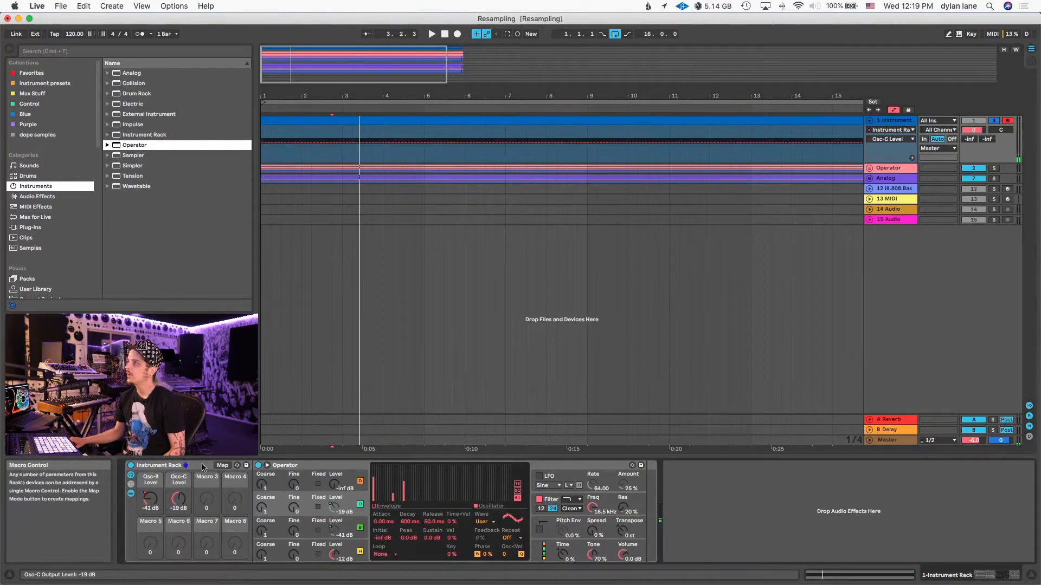
key("space")
mouse_move(264, 147)
left_mouse_down()
mouse_move(260, 166)
mouse_move(291, 145)
mouse_move(291, 154)
mouse_move(302, 133)
mouse_move(311, 151)
mouse_move(321, 133)
mouse_move(334, 159)
mouse_move(353, 132)
mouse_move(393, 148)
mouse_move(434, 134)
mouse_move(444, 153)
mouse_move(474, 128)
mouse_move(495, 160)
mouse_move(516, 129)
mouse_move(516, 156)
mouse_move(525, 149)
mouse_move(516, 161)
left_mouse_up()
key("space")
key("space")
left_click(264, 153)
key("space")
key("space")
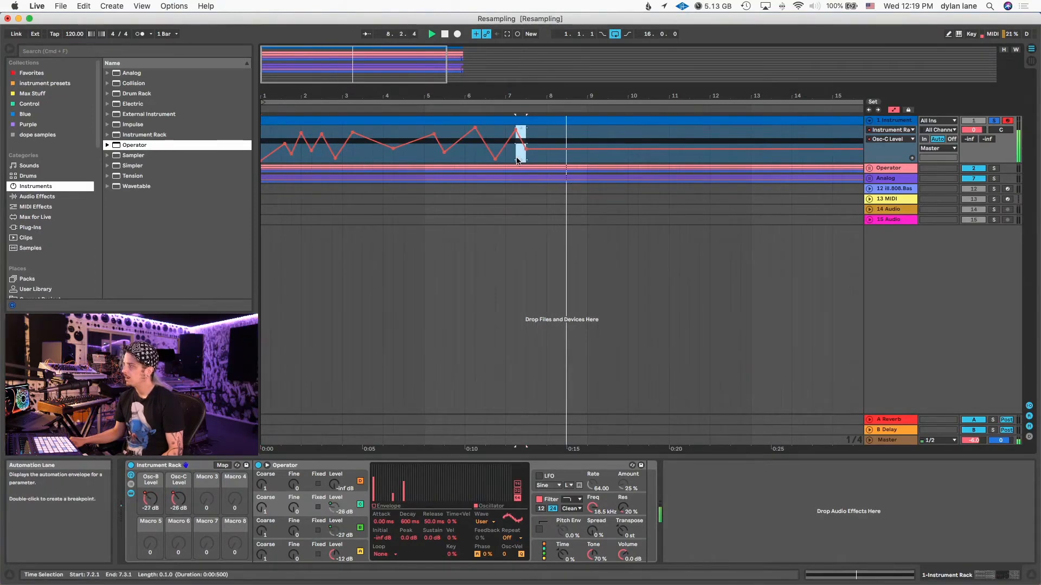
- Repeat the half-second falling segment at beat 7.2 of the Osc-C Level automation up to bar 9 and replay from bar 1
key("super+d")
key("super+d")
key("super+d")
key("super+d")
key("super+d")
key("super+d")
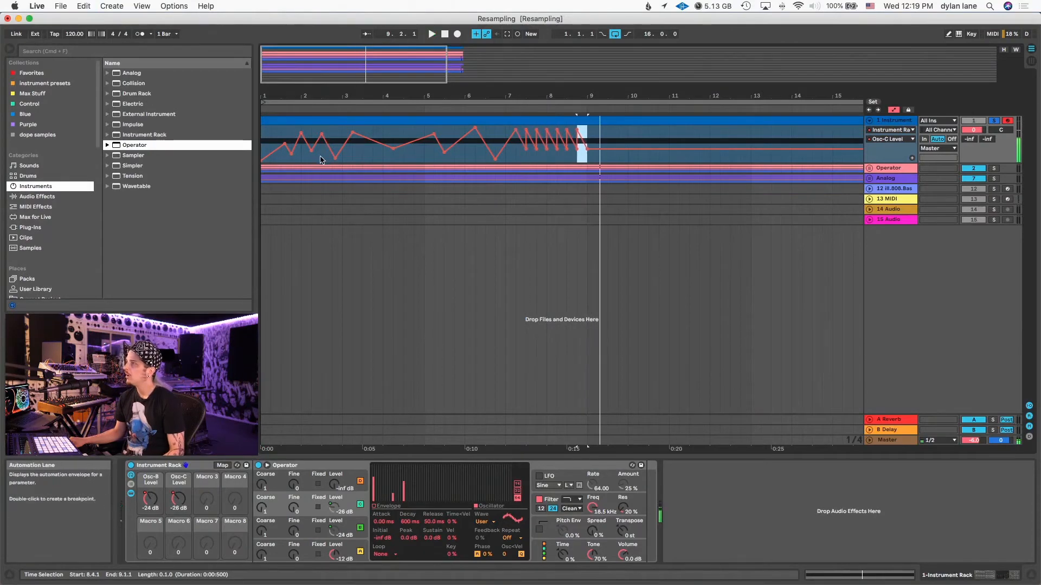
left_click(263, 142)
key("space")
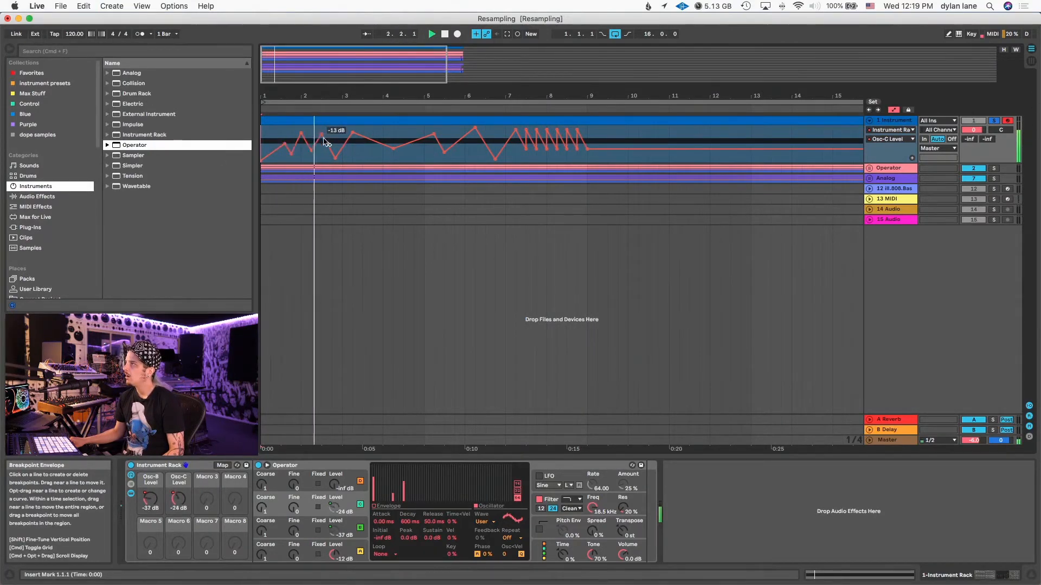
- Reshape the Osc-C Level automation between bars 3 and 9 with extra peaks and dips while it plays
mouse_move(343, 142)
left_mouse_down()
mouse_move(381, 132)
mouse_move(417, 149)
left_mouse_up()
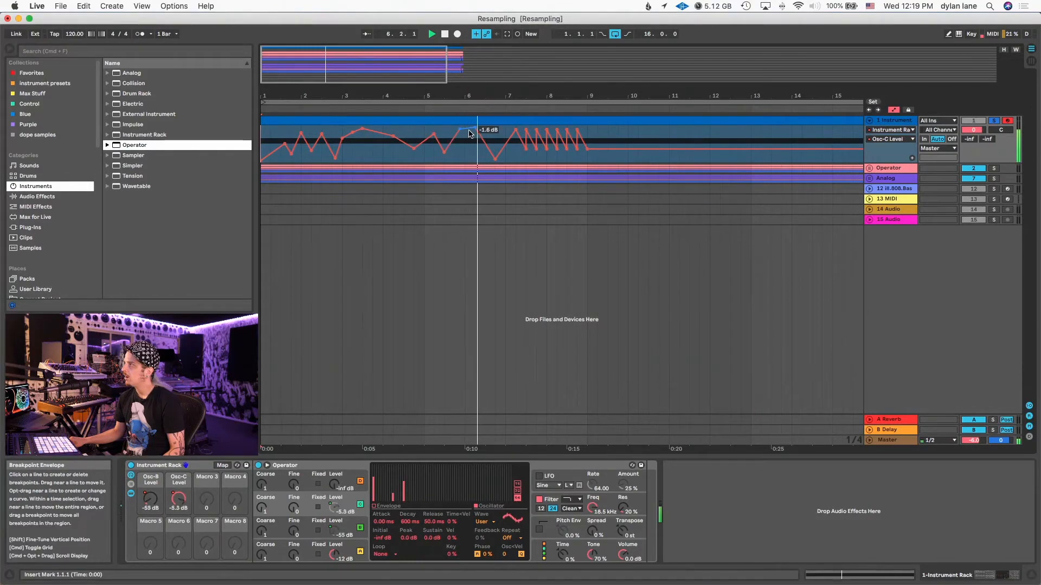
mouse_move(469, 133)
left_mouse_down()
mouse_move(468, 152)
mouse_move(503, 138)
mouse_move(485, 132)
mouse_move(495, 148)
left_mouse_up()
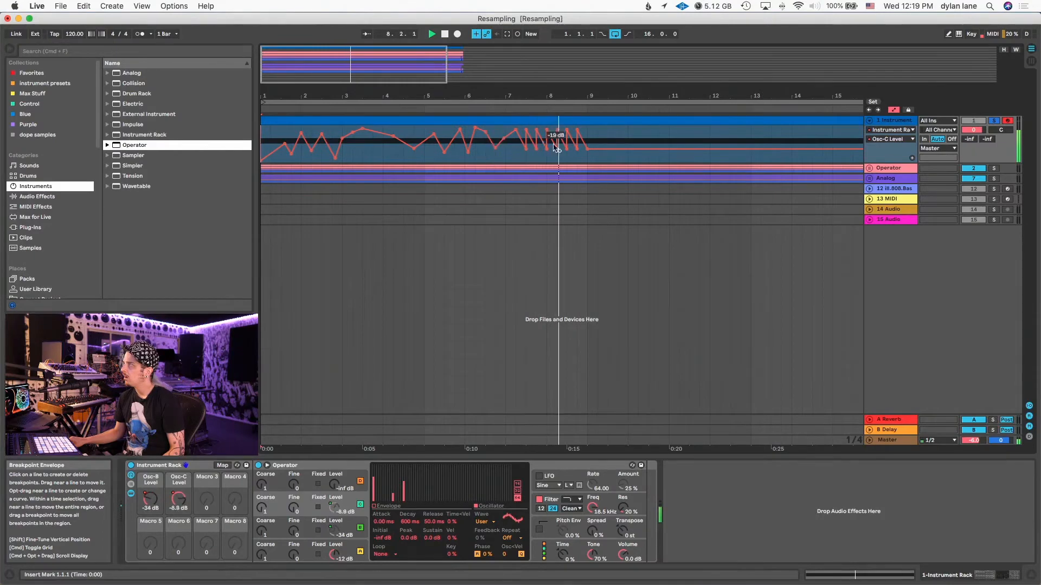
left_click_drag(586, 161, 547, 159)
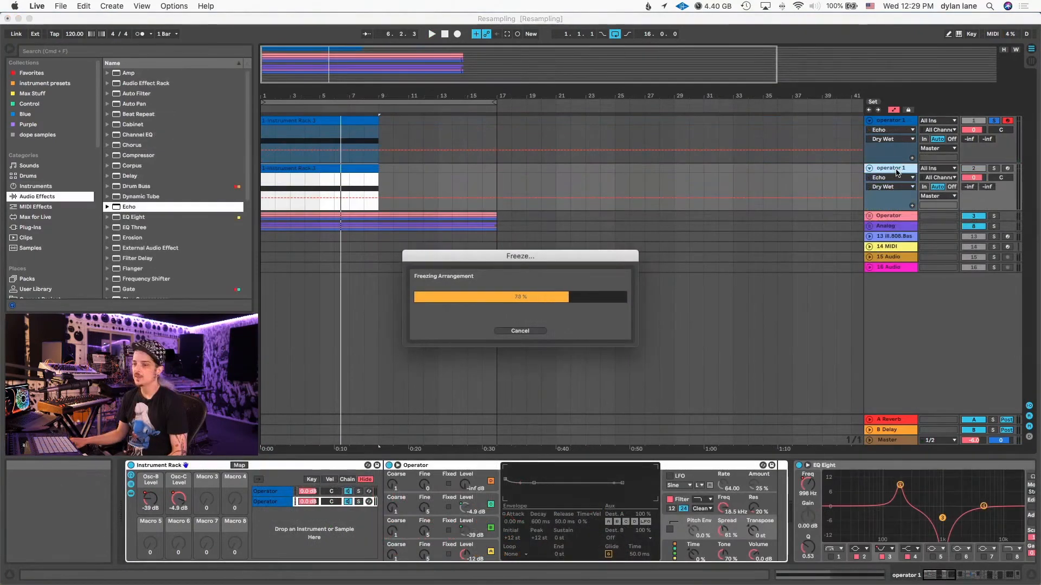
- Flatten the frozen duplicate of the operator 1 track into audio
left_click(896, 172)
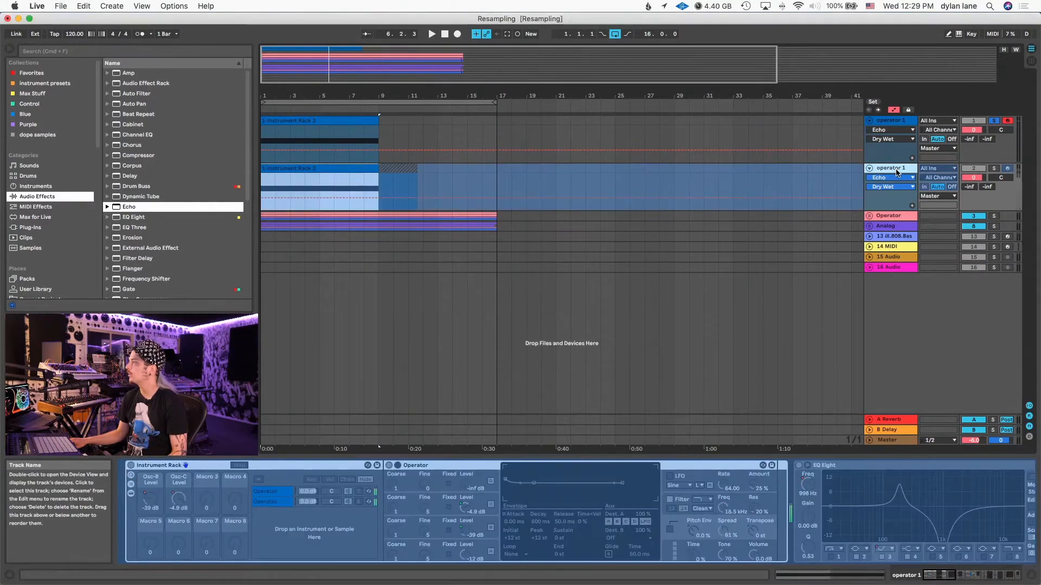
right_click(897, 173)
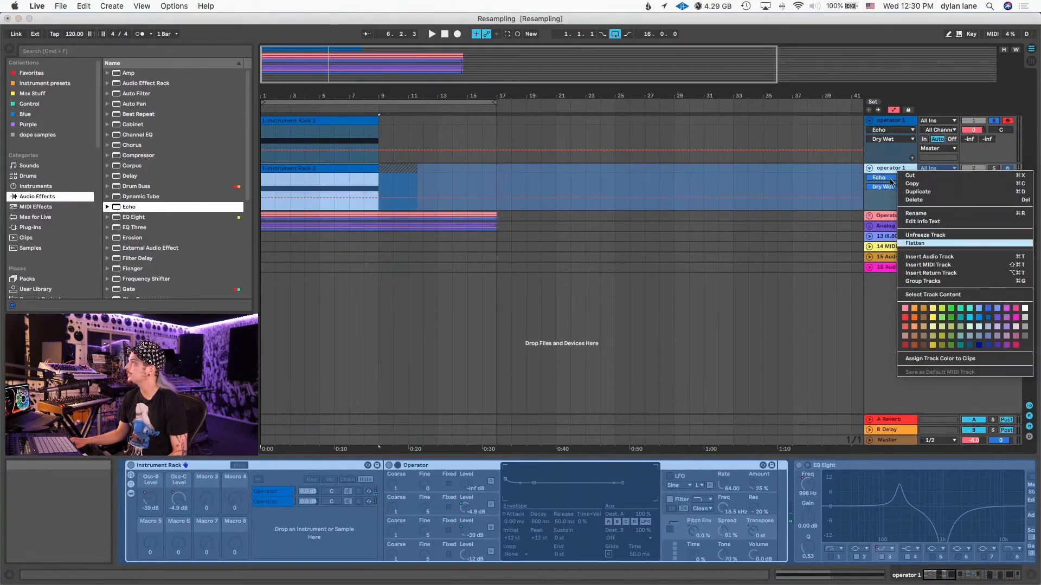
key("Return")
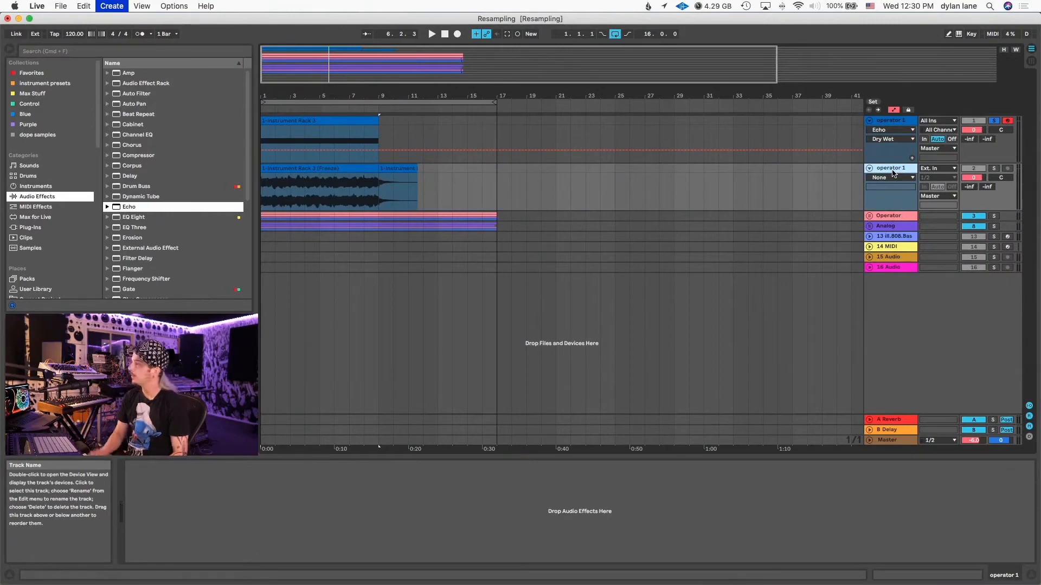
- Load the flattened operator clip onto a new soloed MIDI track as Simpler and convert it to Sampler
key("super+shift+t")
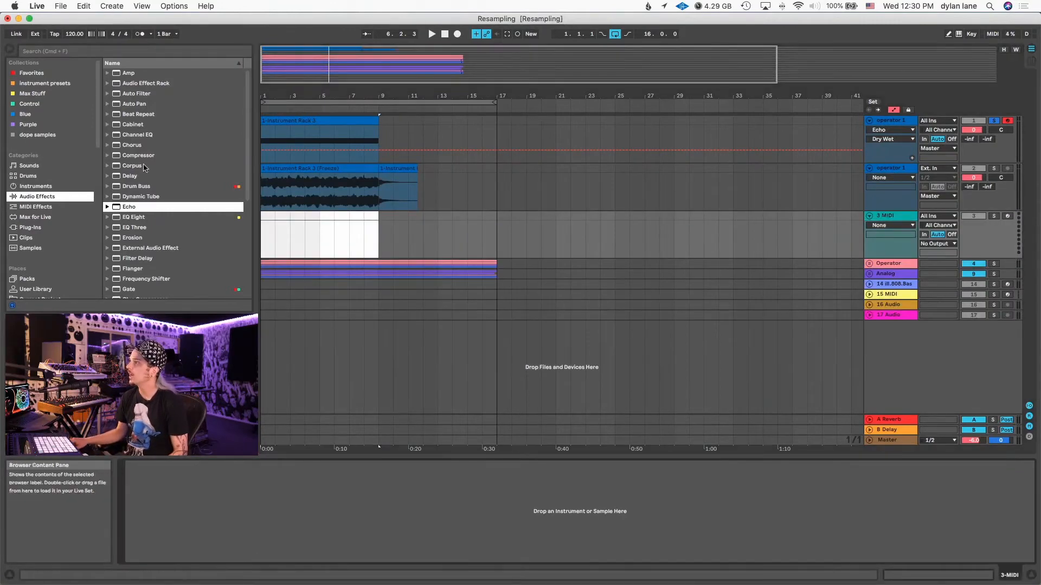
left_click(338, 170)
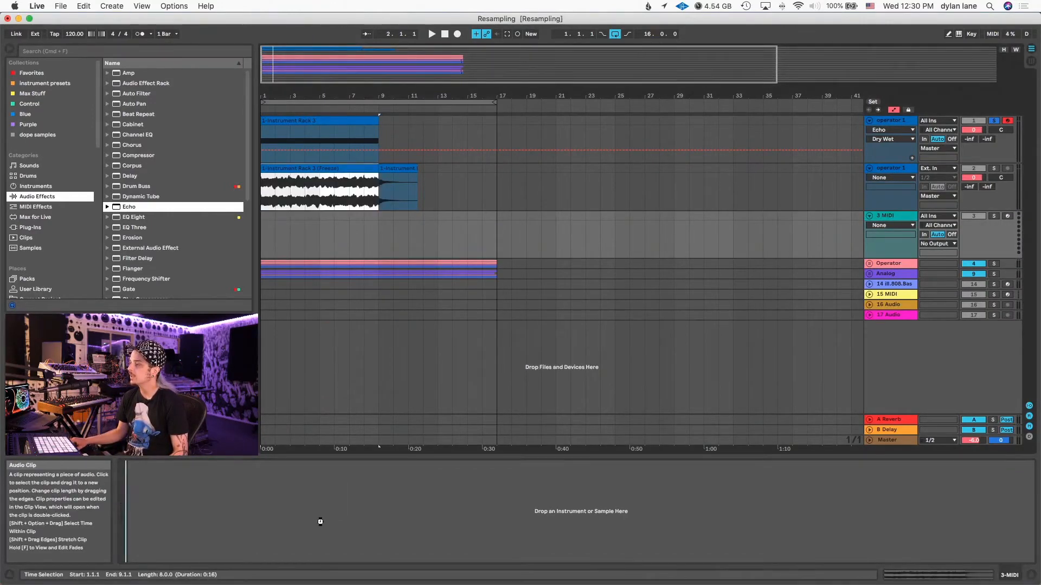
left_click(994, 216)
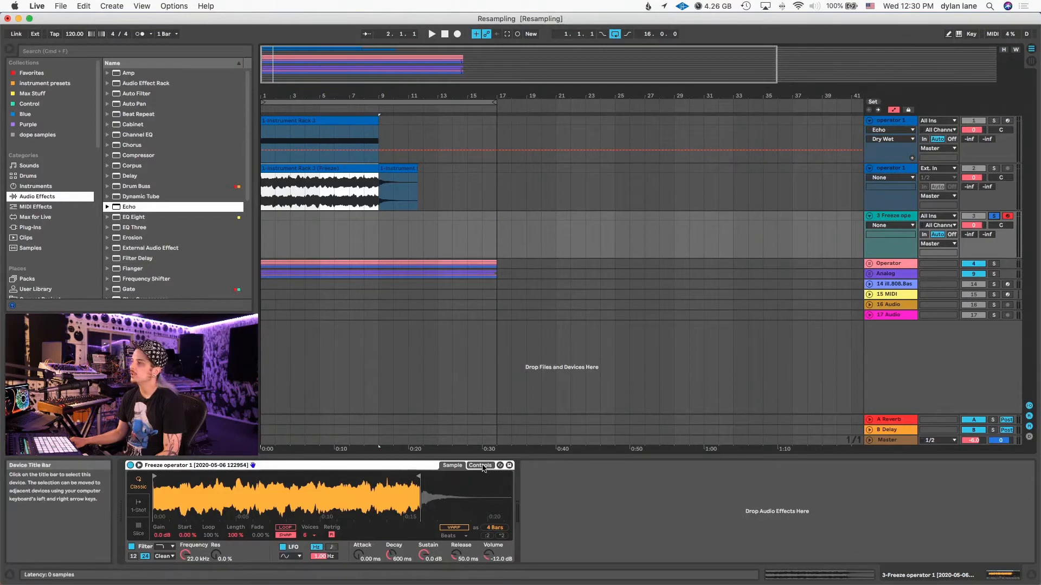
right_click(388, 467)
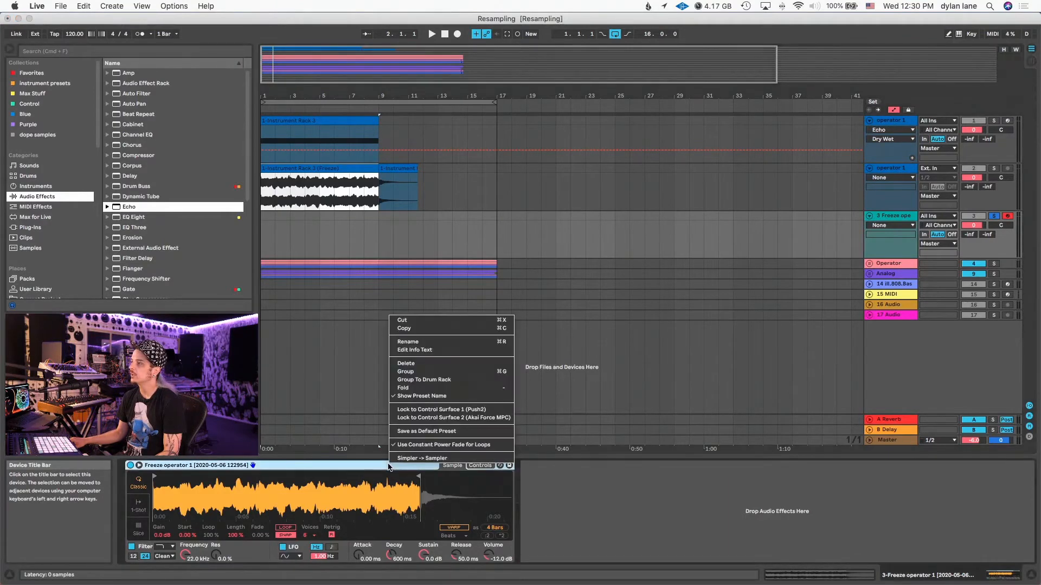
left_click(417, 458)
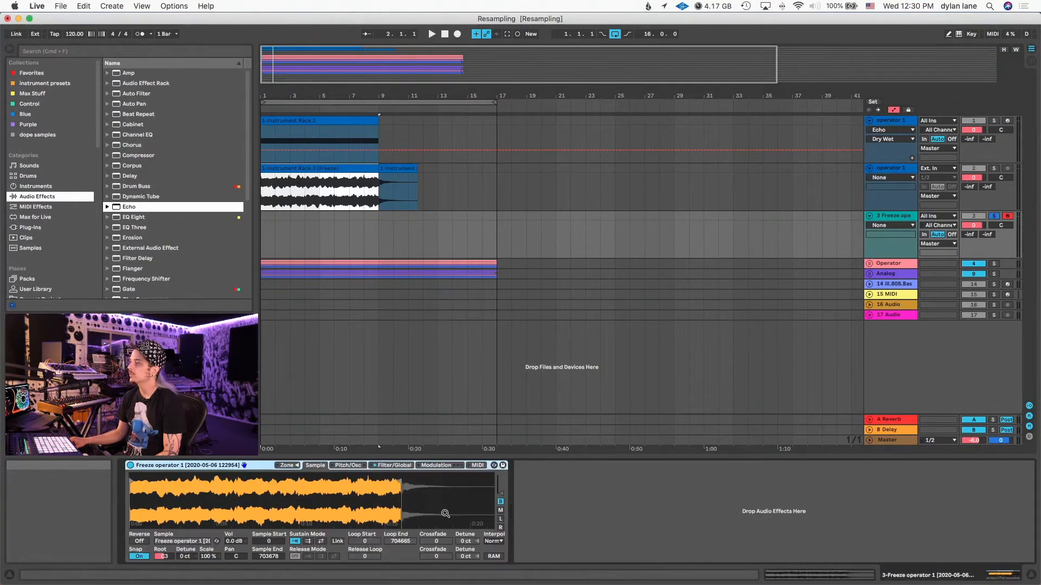
- Set Sampler's sustain mode to loop back and forth and raise its Spread to about 37%
left_click(321, 542)
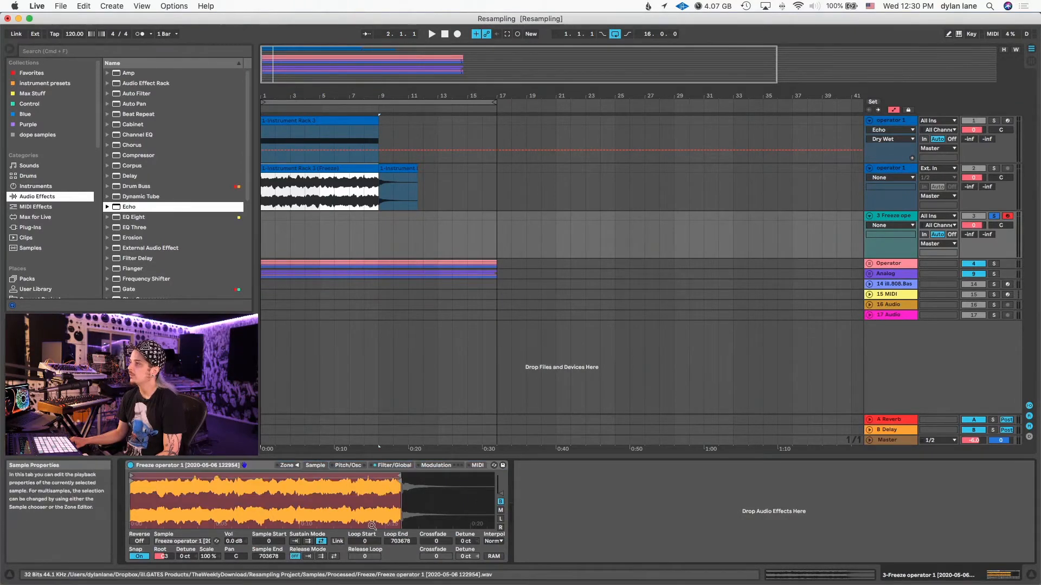
left_click(355, 466)
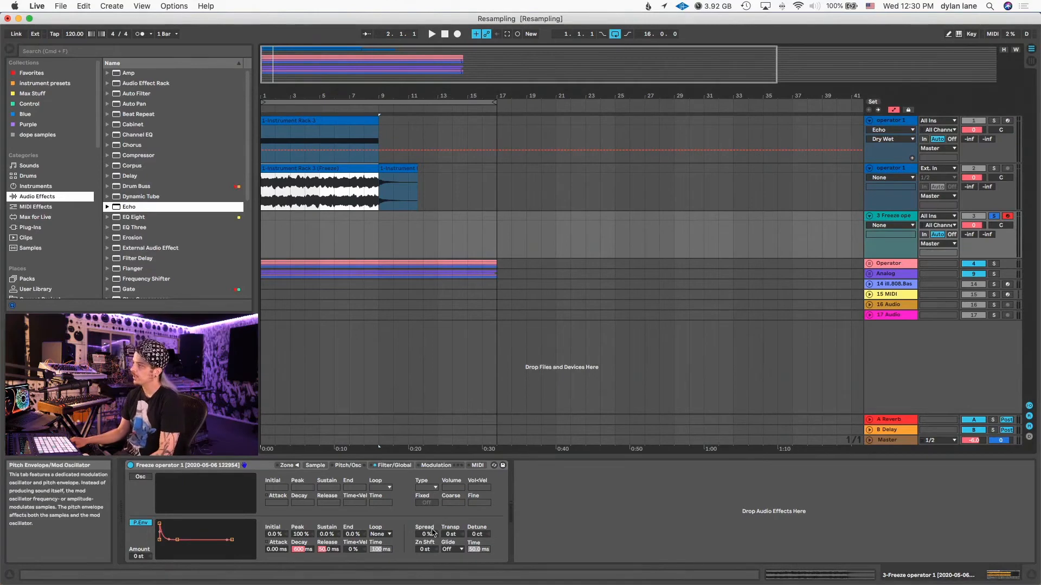
left_click_drag(431, 534, 431, 521)
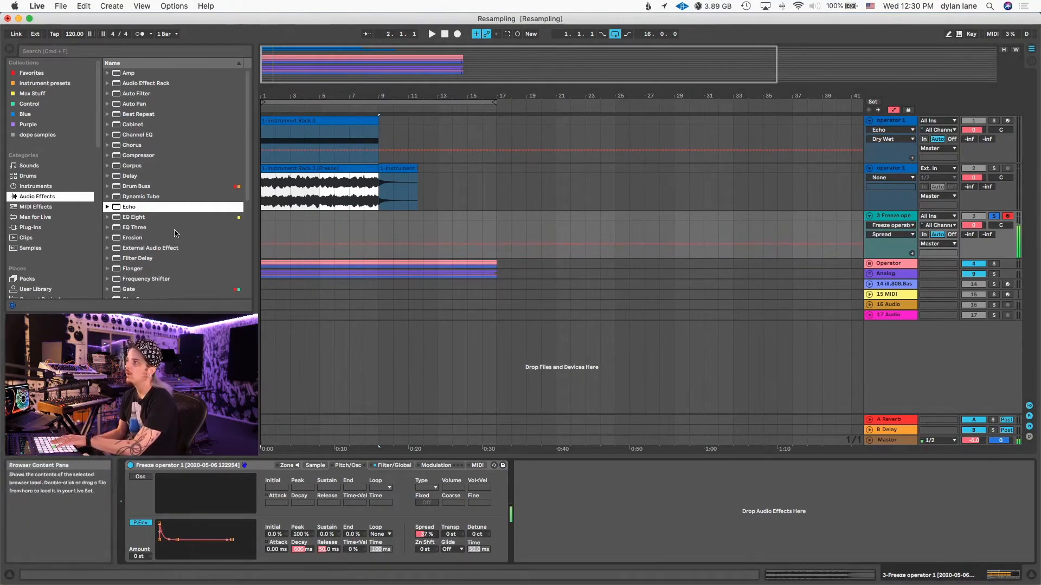
- Add the OTT preset of Multiband Dynamics after Sampler and audition the sound
scroll(148, 227, "down", 5)
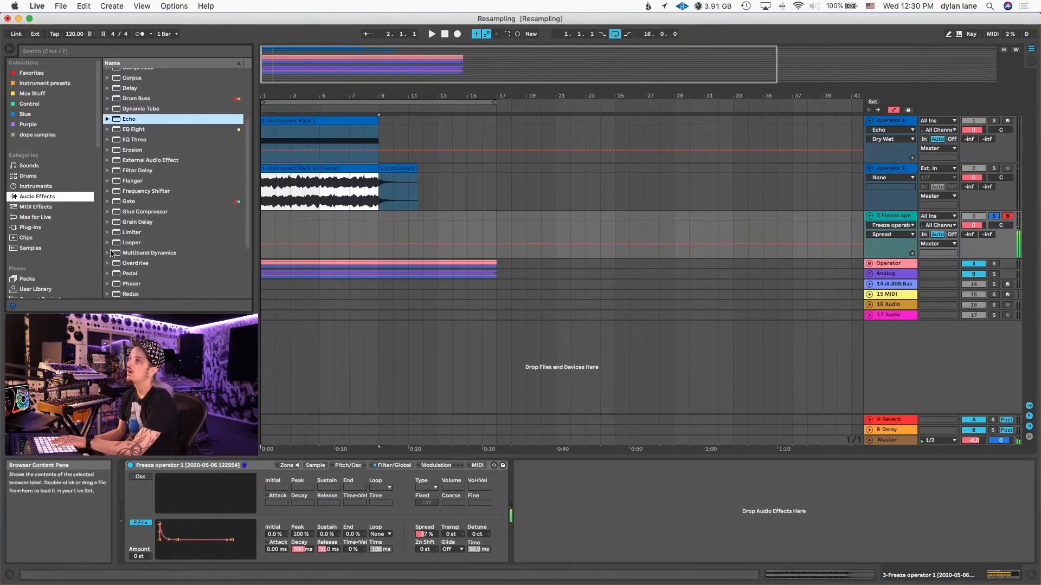
left_click(108, 253)
scroll(151, 210, "down", 5)
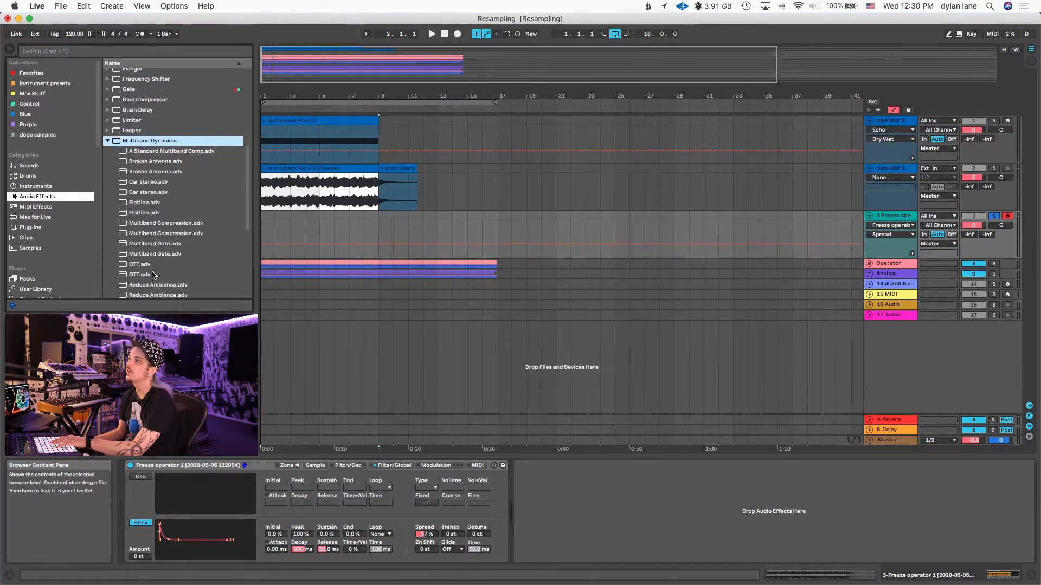
left_click_drag(143, 265, 498, 412)
left_click_drag(694, 524, 694, 525)
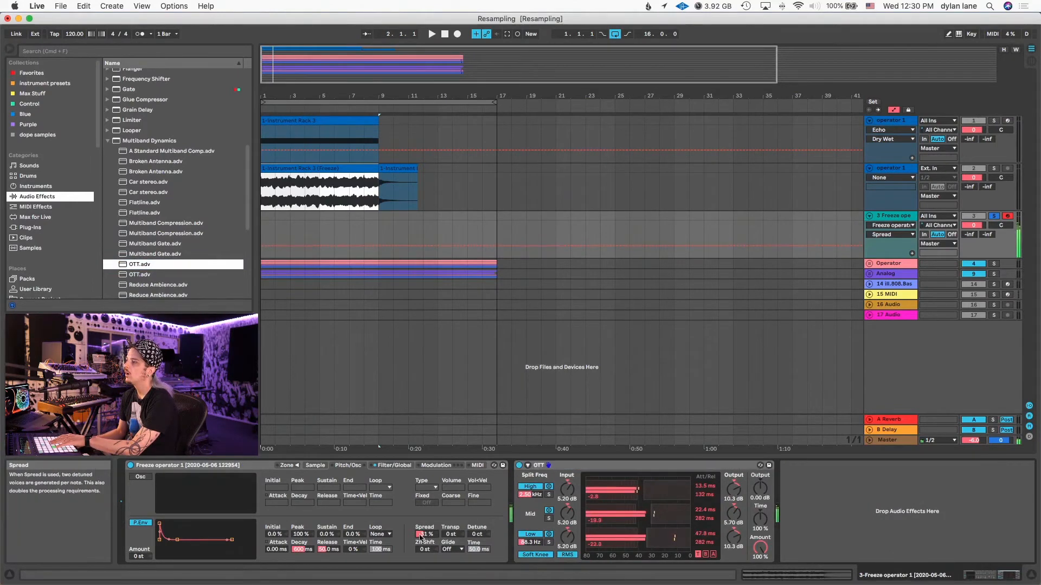
- Lower Sampler's low-pass filter cutoff to about 4.8 kHz and raise its resonance
left_click(406, 465)
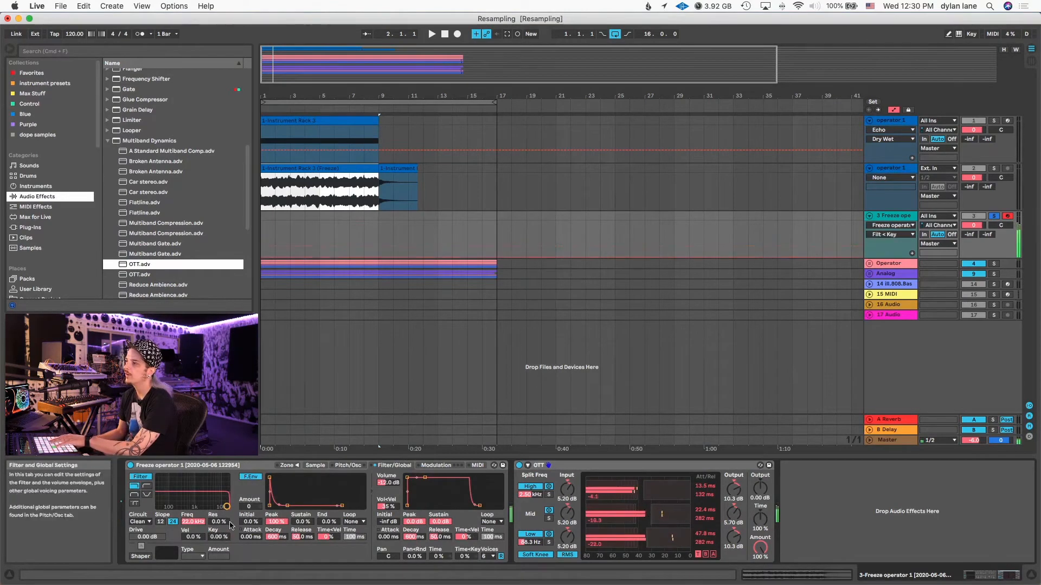
left_click_drag(226, 507, 222, 504)
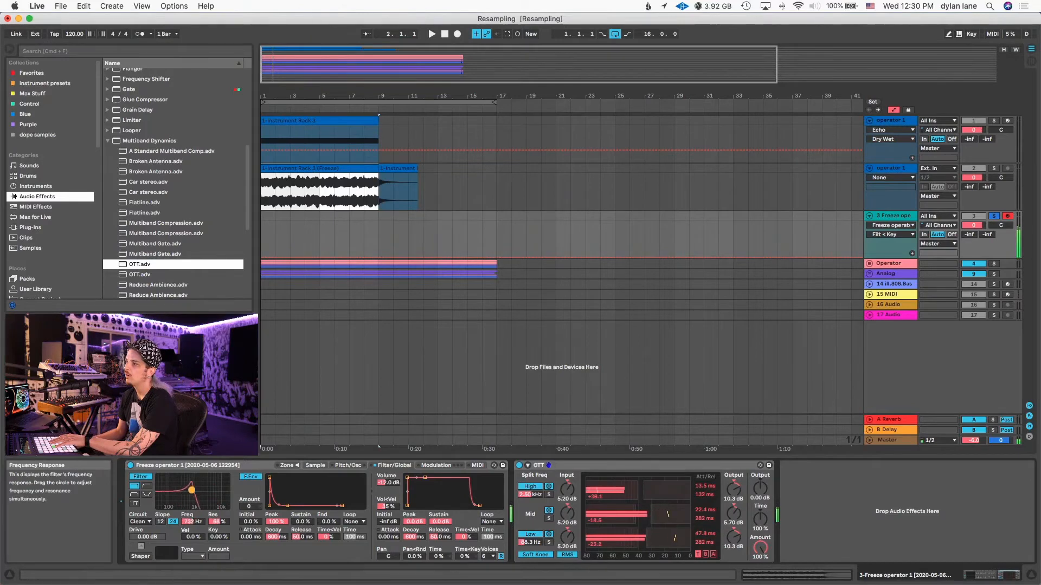
- Duplicate the OTT device in the chain and collapse the Multiband Dynamics presets in the browser
left_click(597, 468)
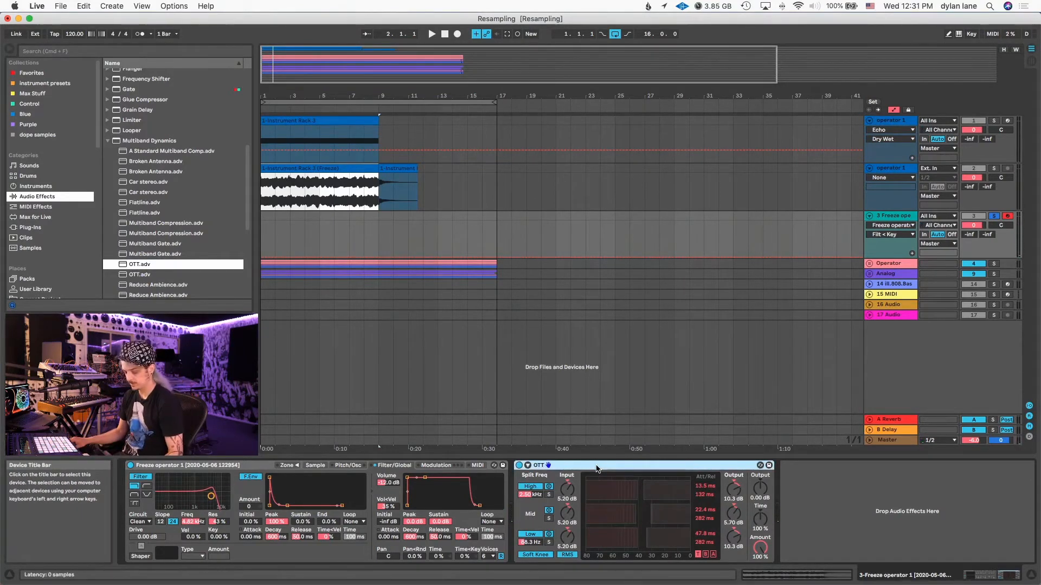
key("super+d")
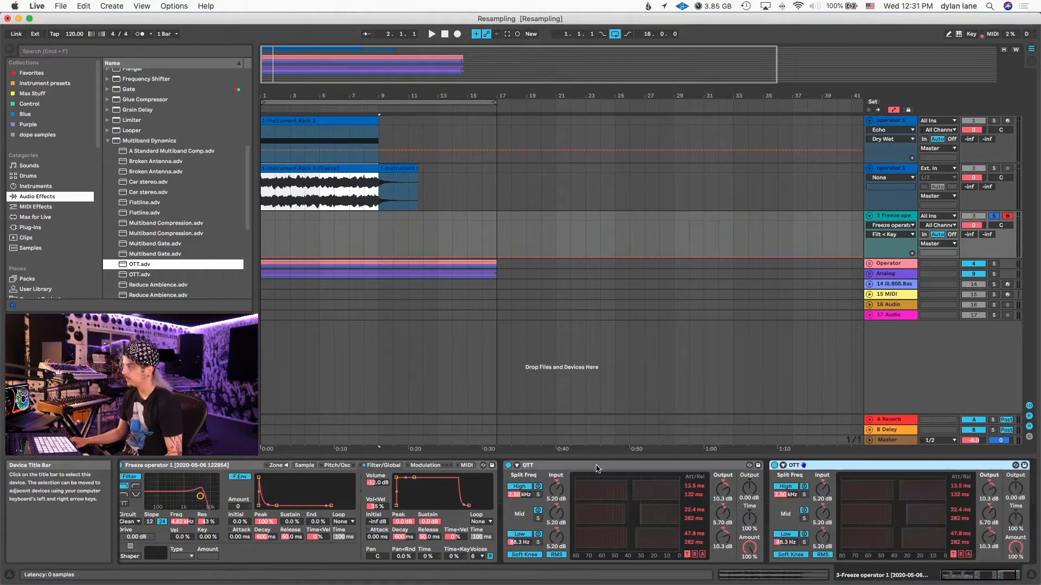
left_click(110, 141)
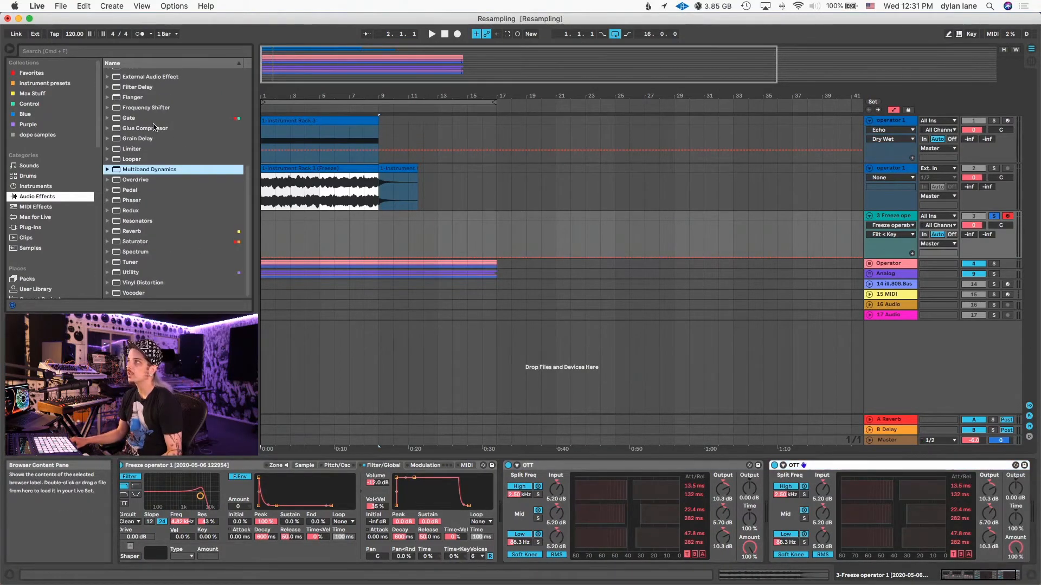
- Add a Glue Compressor at the end of the chain with soft clipping on and about 6.35 dB of makeup gain
left_click_drag(154, 128, 174, 145)
left_click_drag(1015, 493, 987, 495)
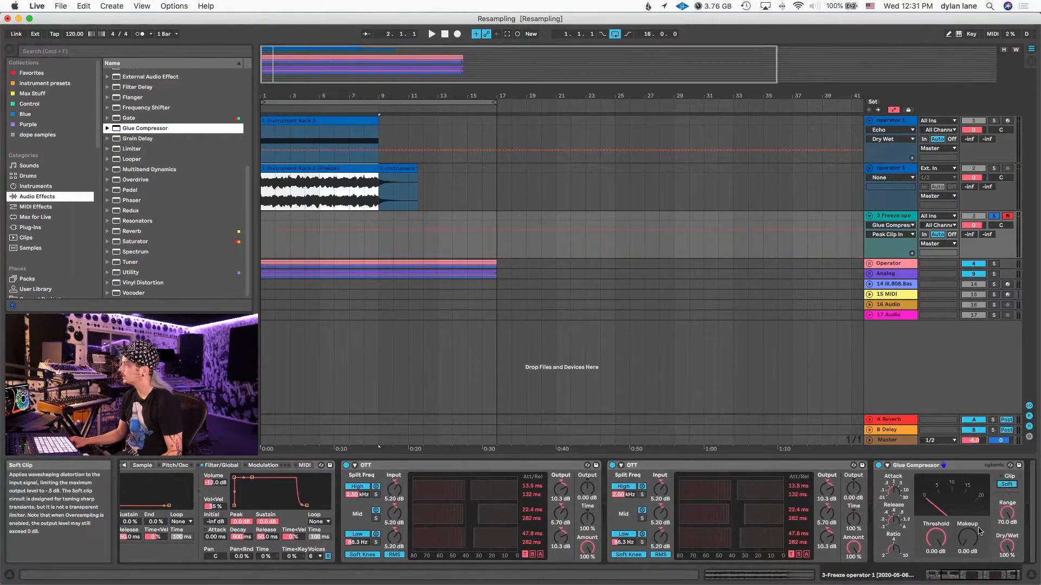
left_click_drag(968, 537, 968, 516)
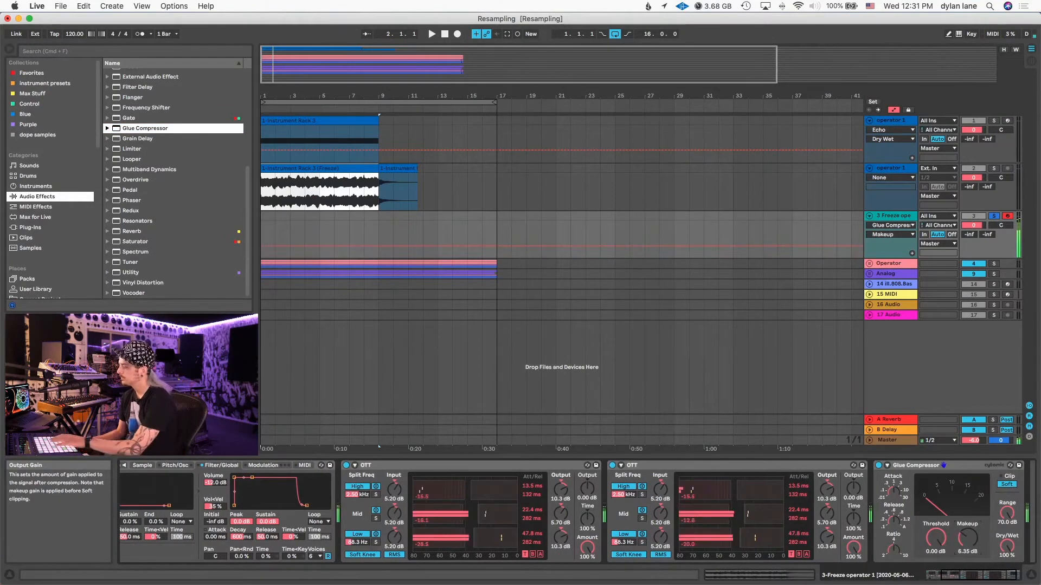
- Enable only LFO 2 in Sampler and route it to Filter Freq with an amount of about 93.5 at 2.31 Hz
scroll(835, 539, "left", 4)
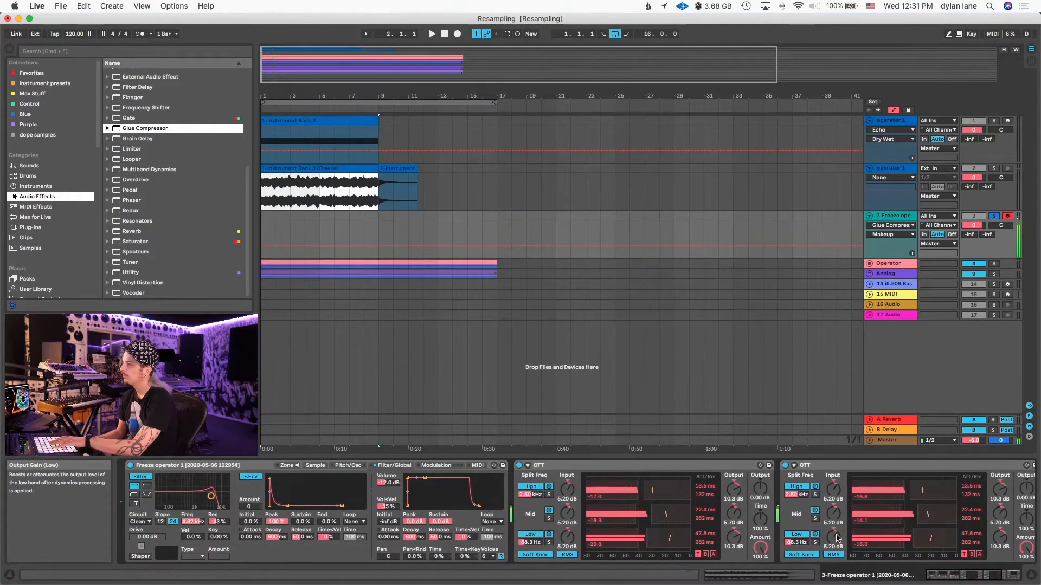
left_click(436, 465)
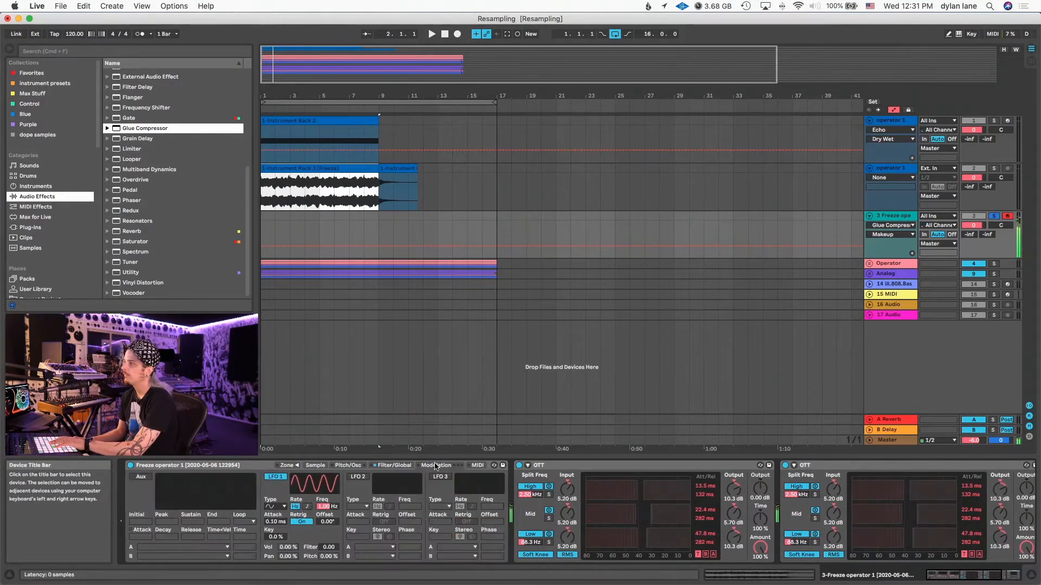
left_click(276, 477)
left_click(350, 479)
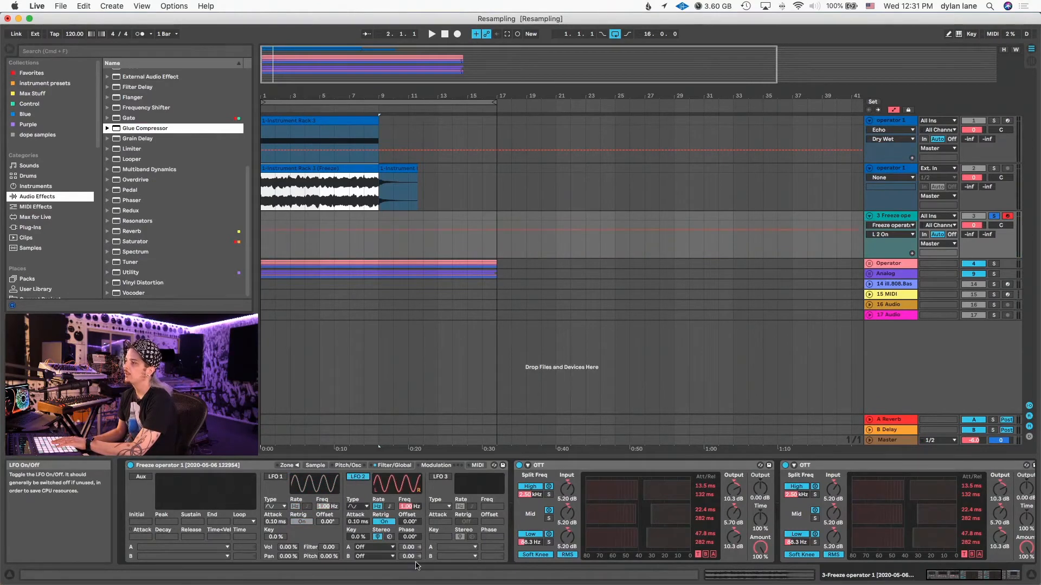
left_click(390, 547)
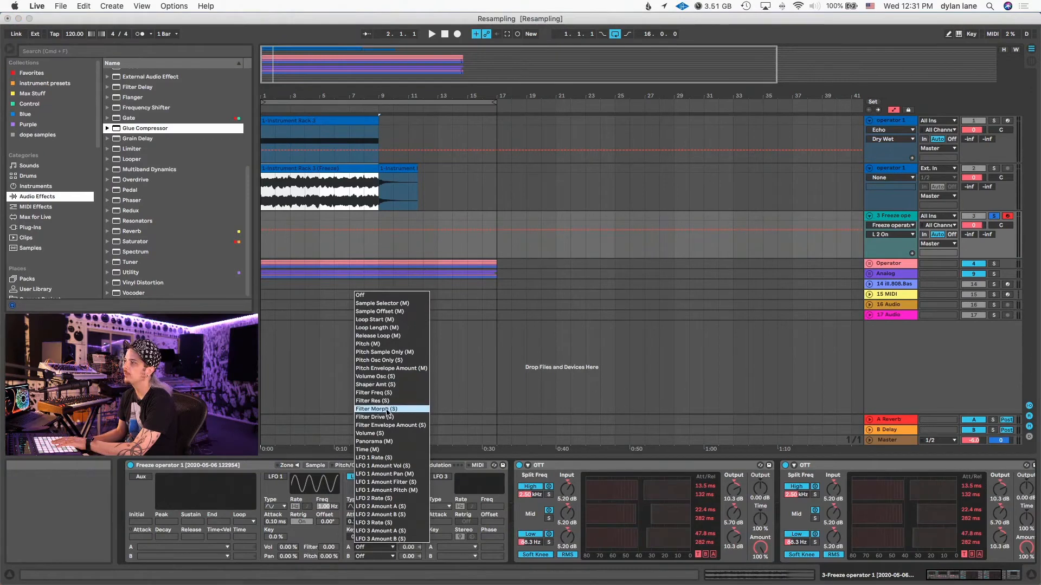
left_click(389, 392)
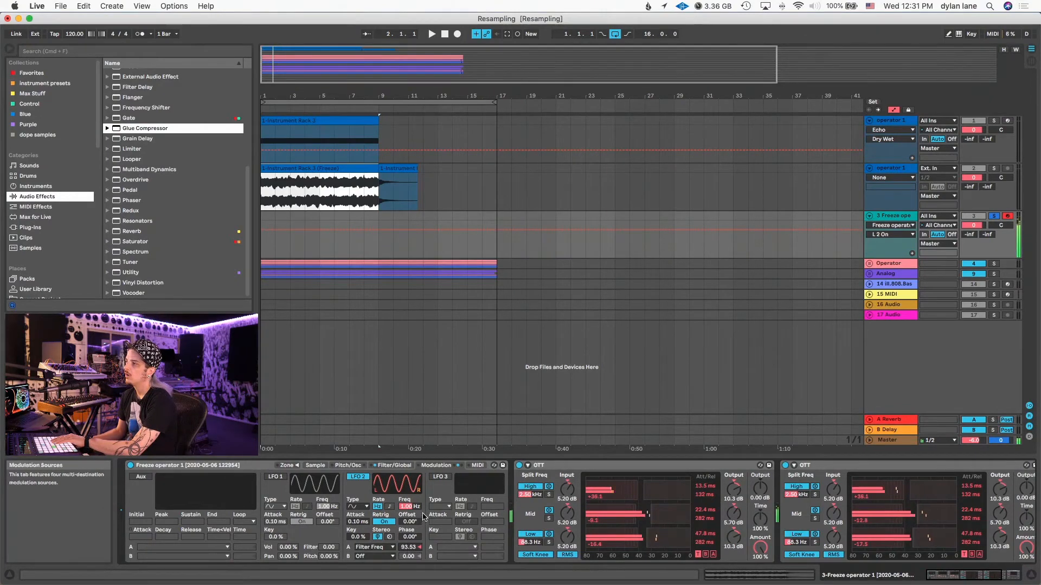
mouse_move(407, 506)
left_mouse_down()
mouse_move(407, 487)
mouse_move(419, 510)
left_mouse_up()
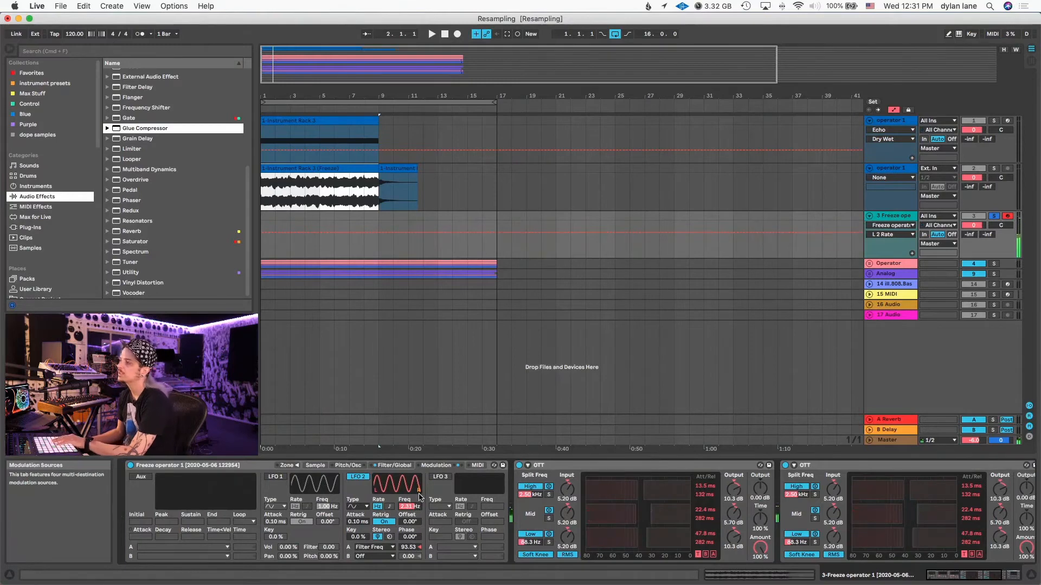
- Switch Sampler's filter to the Morph type and lower its cutoff frequency
left_click(395, 465)
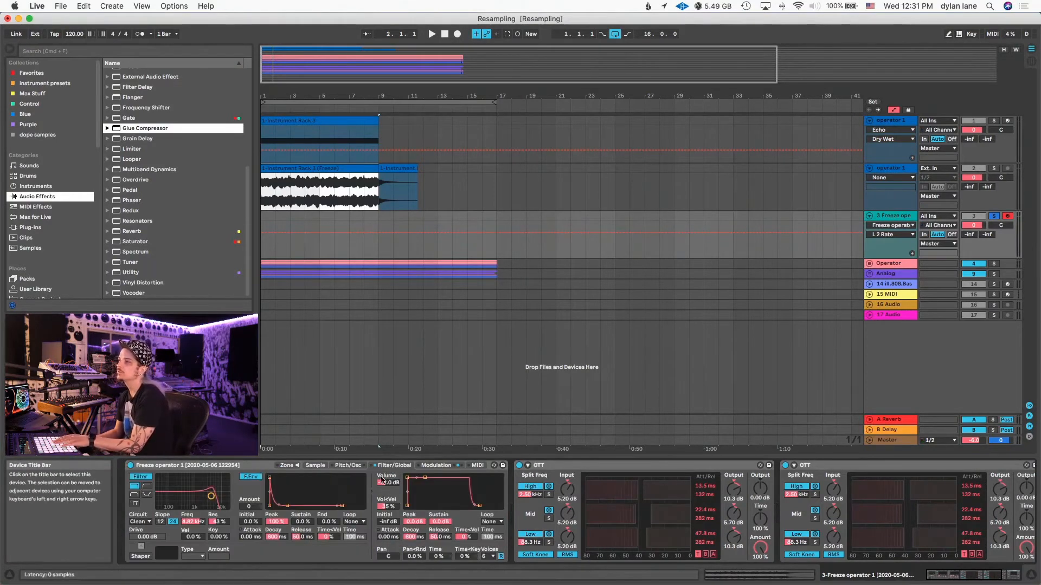
left_click(134, 503)
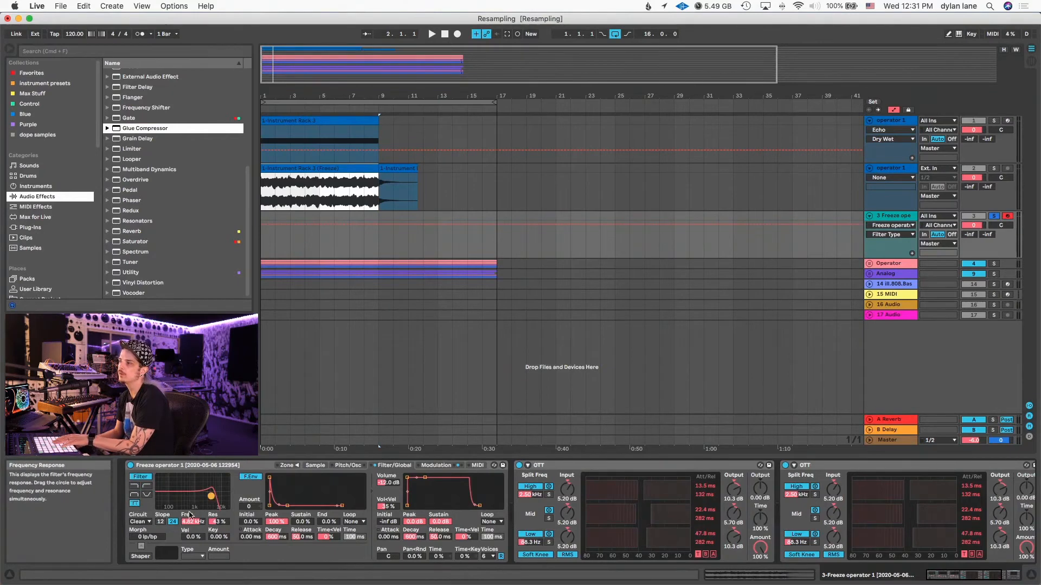
left_click_drag(211, 498, 183, 496)
left_click_drag(146, 537, 147, 515)
- Enable LFO 3 in Sampler and route it to Filter Morph with an amount of about 93.3
left_click(436, 465)
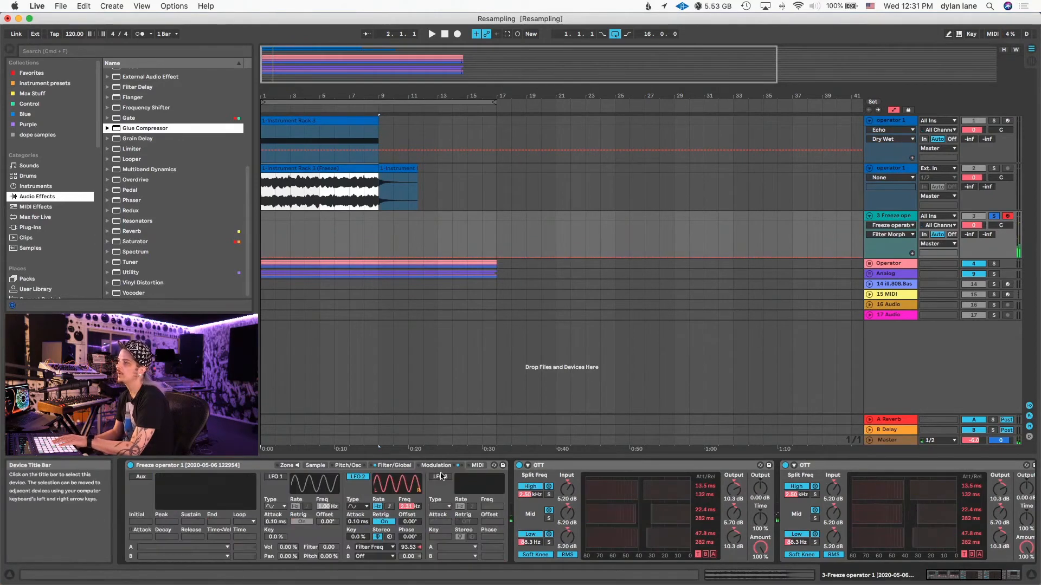
left_click(441, 476)
left_click(460, 548)
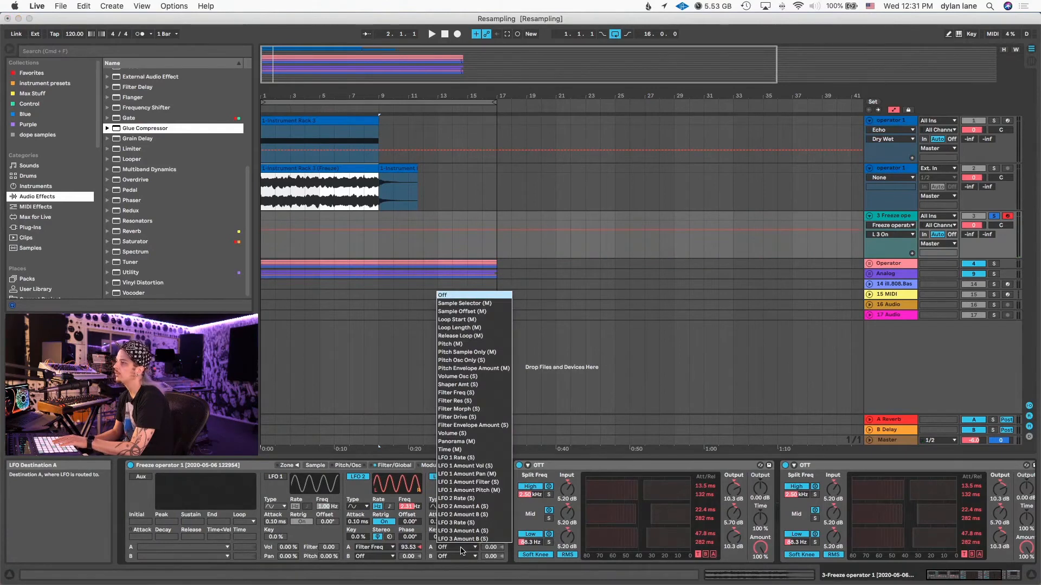
left_click(501, 411)
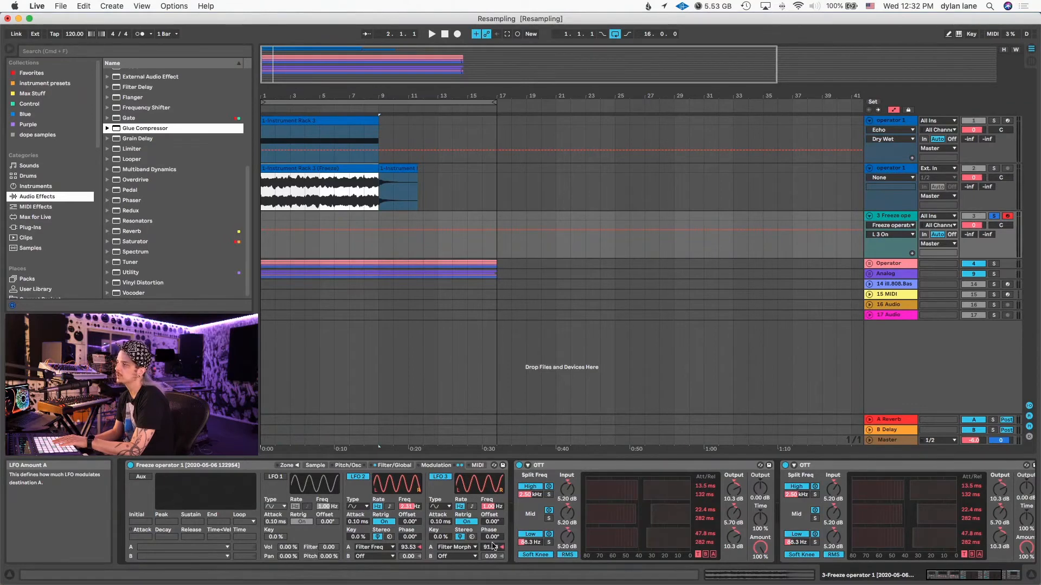
left_click_drag(493, 545, 492, 543)
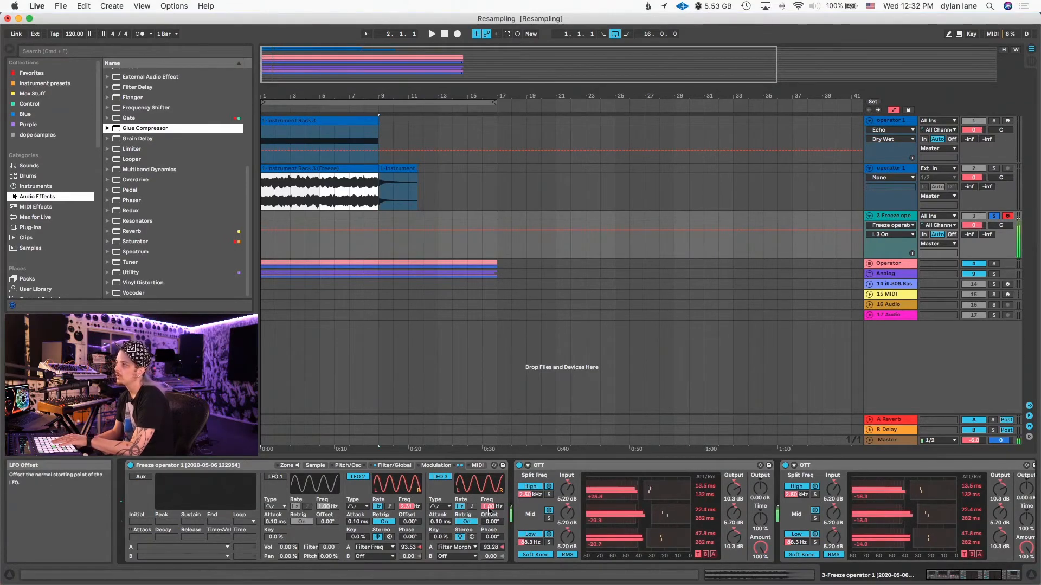
- Lower Sampler's filter cutoff to about 156 Hz and enable the shaper with the Soft type
left_click(394, 465)
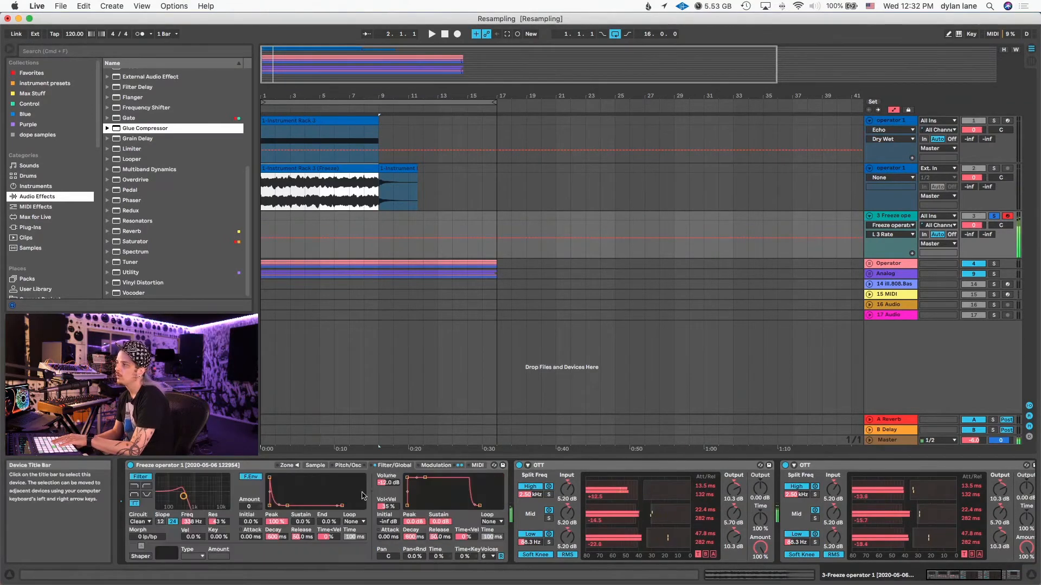
left_click(191, 521)
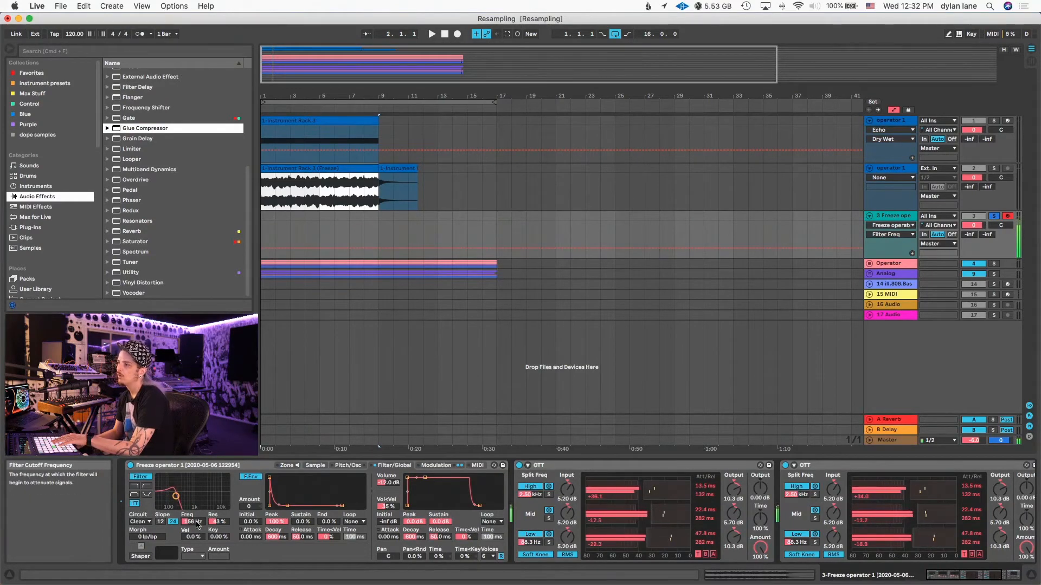
left_click(140, 557)
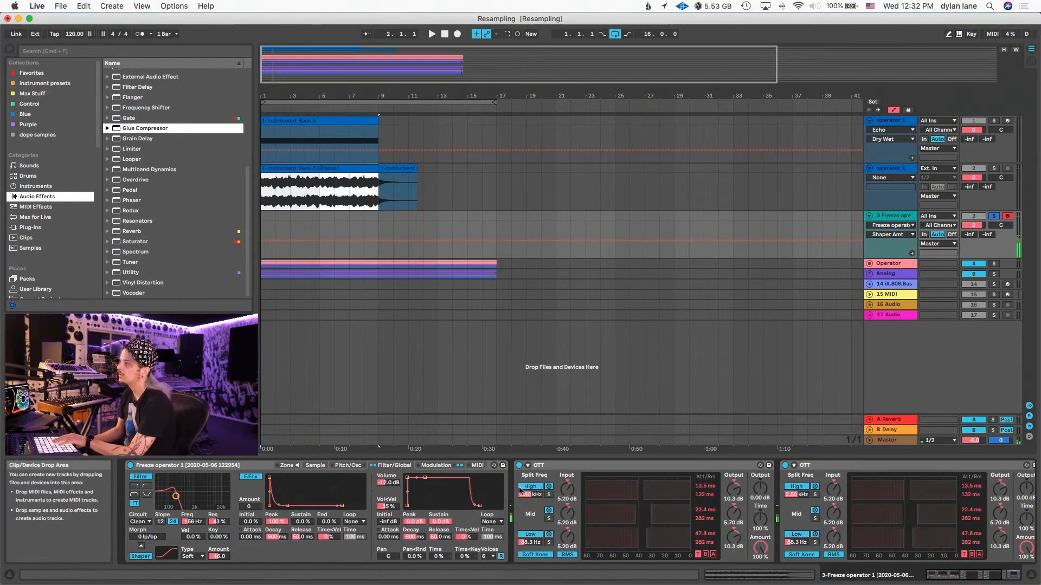
- Set Sampler's pitch bend range to 24 semitones and record a MIDI part into a new clip spanning bars 1 to 9
left_click(479, 465)
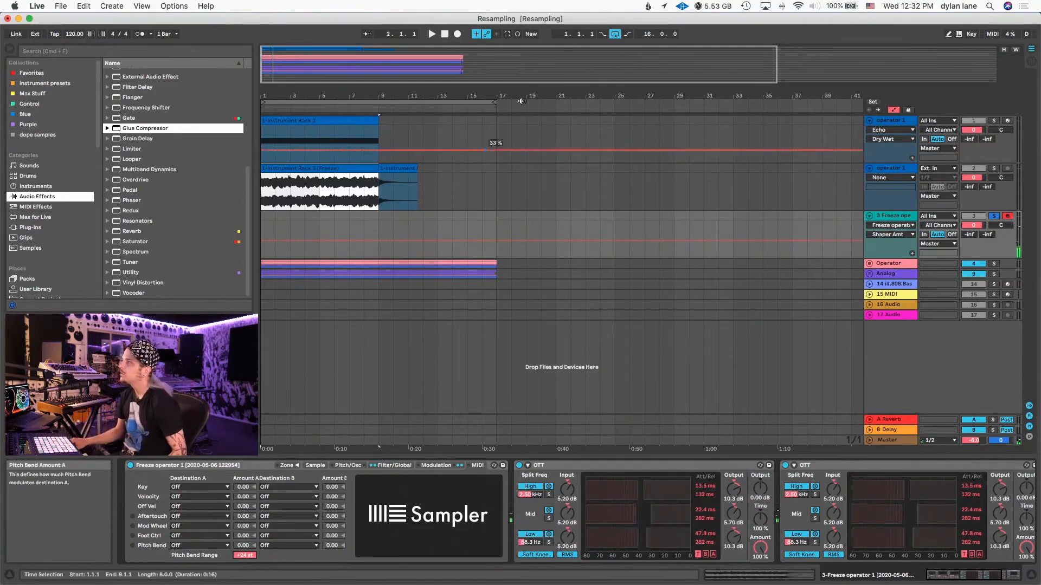
left_click_drag(379, 220, 261, 215)
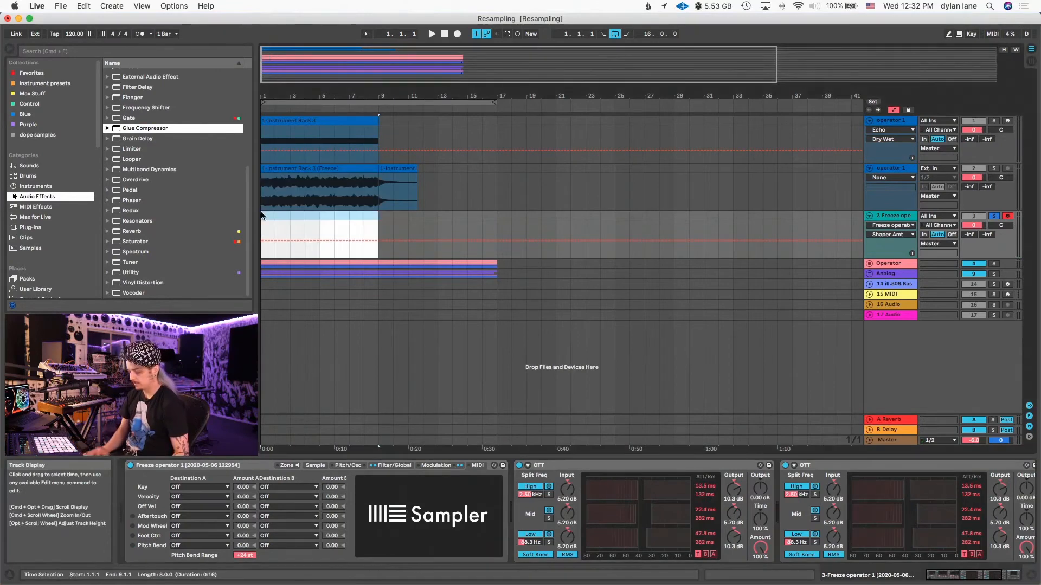
key("super+shift+m")
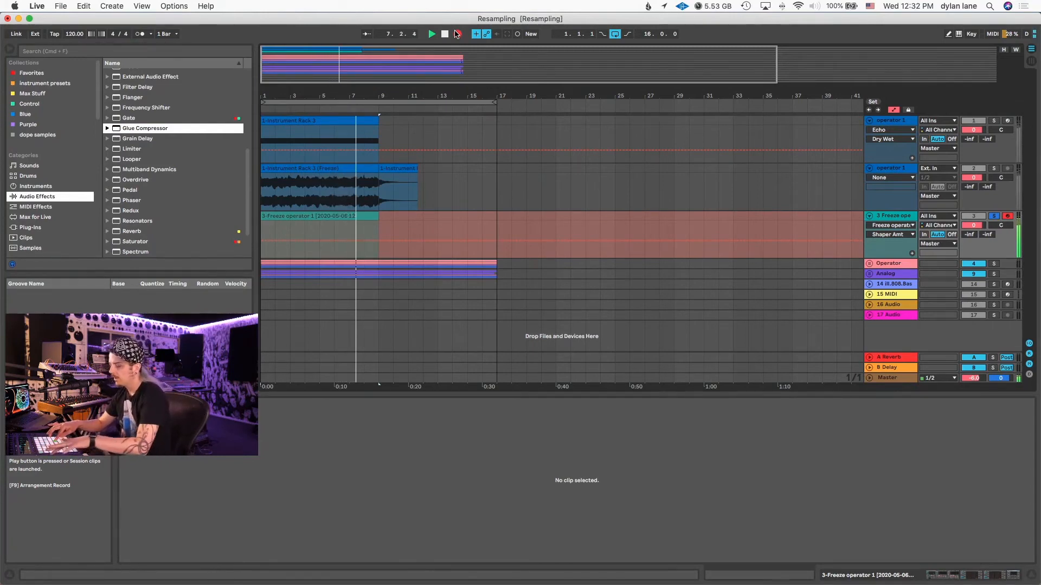
left_click(457, 34)
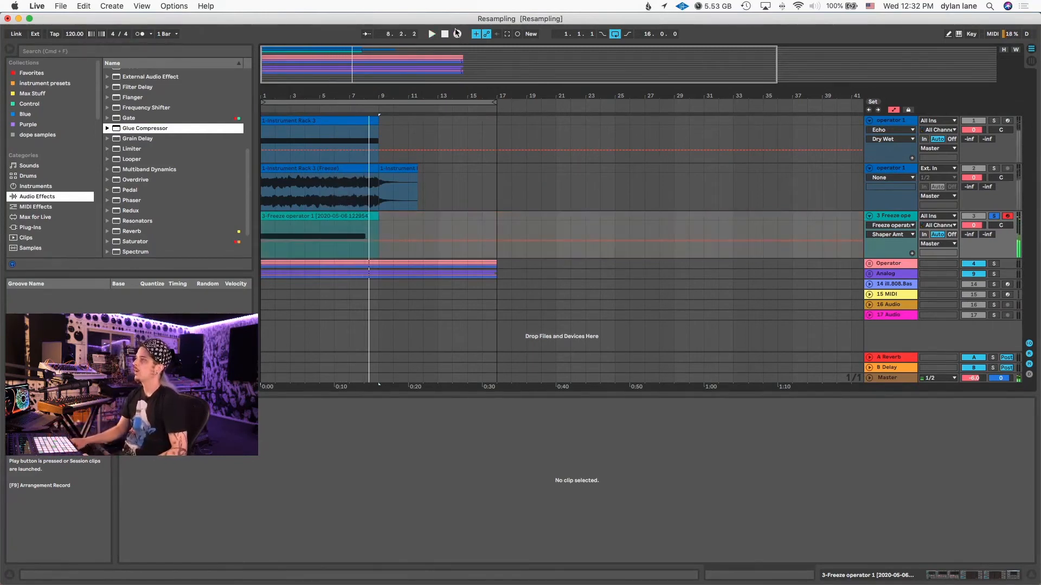
- Unsolo the Sampler track, then solo the first Operator track and show its devices
left_click(904, 121)
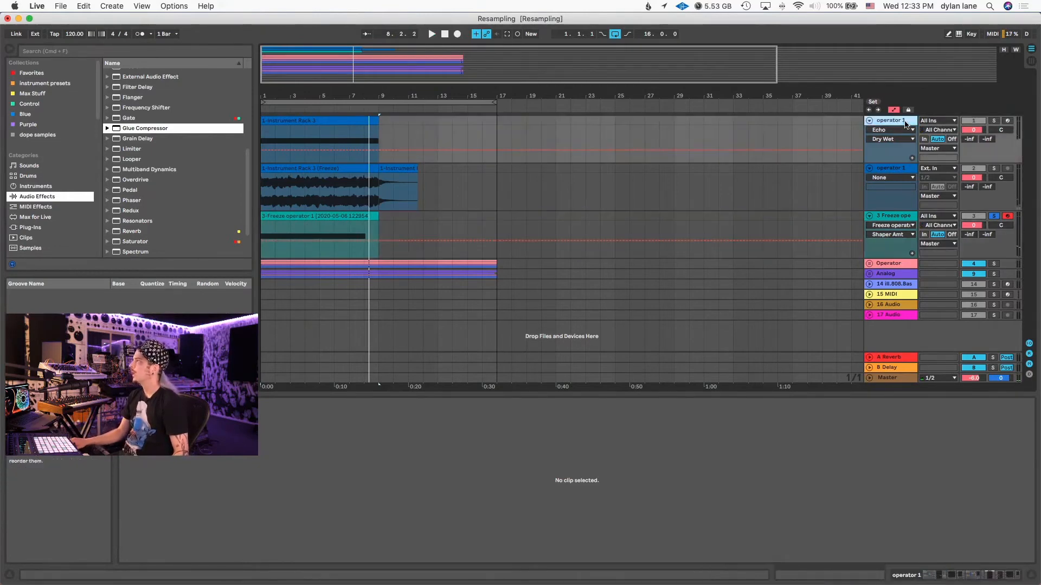
left_click(994, 217)
left_click(900, 214)
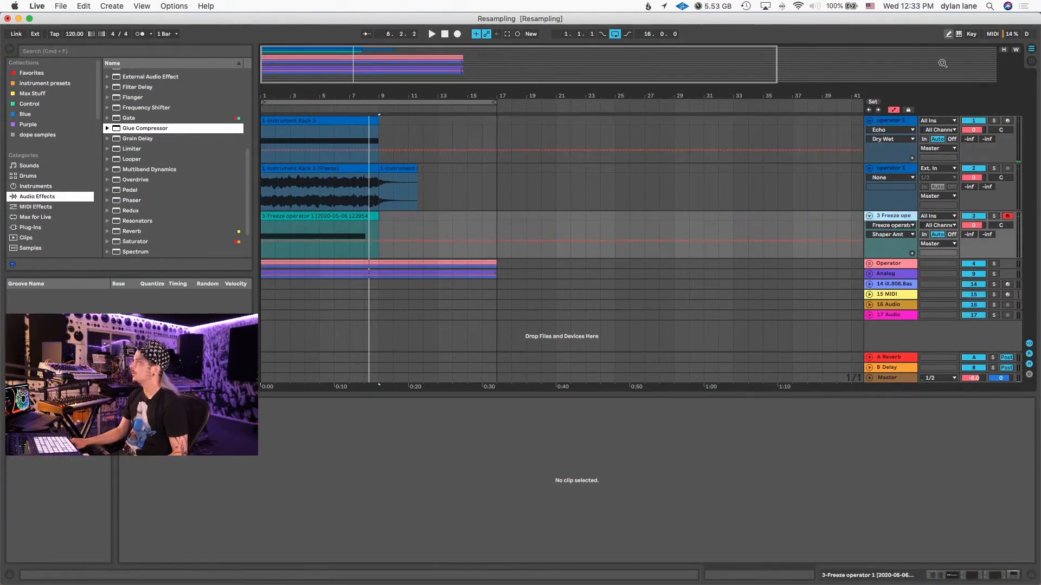
left_click(994, 123)
left_click(900, 121)
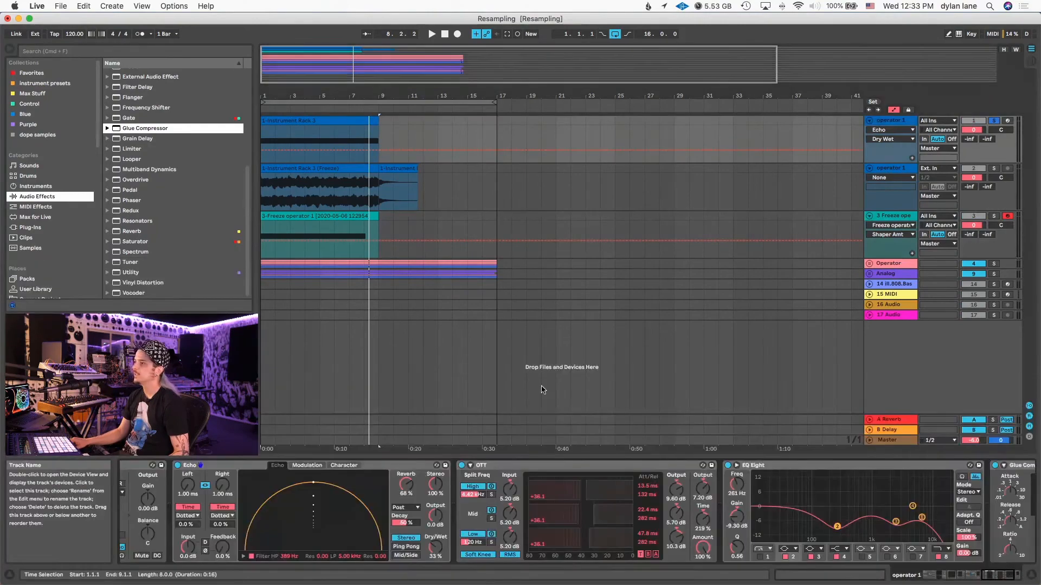
- Delete the second Operator chain from the Instrument Rack
scroll(575, 503, "left", 10)
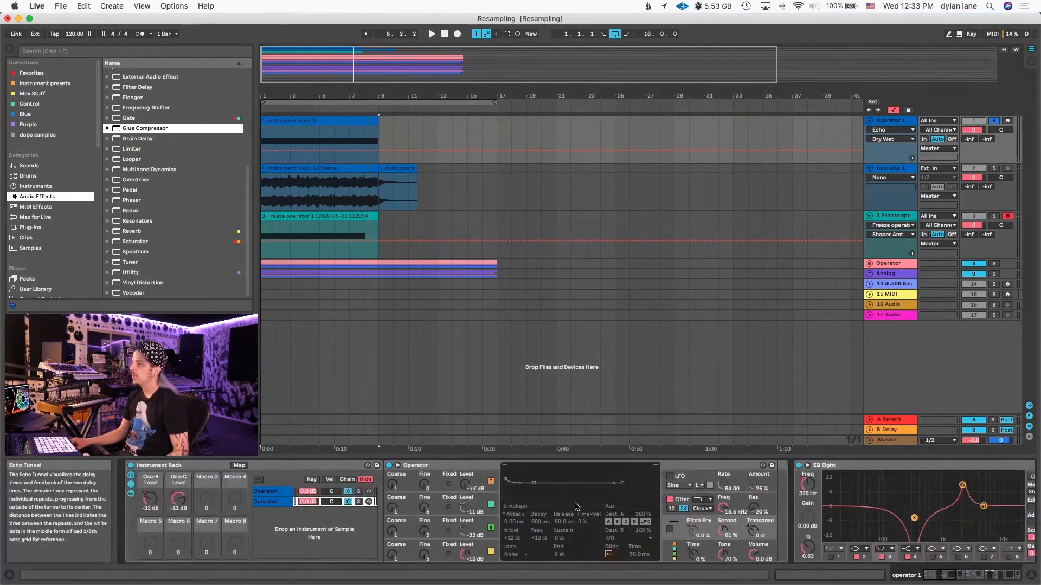
left_click(265, 492)
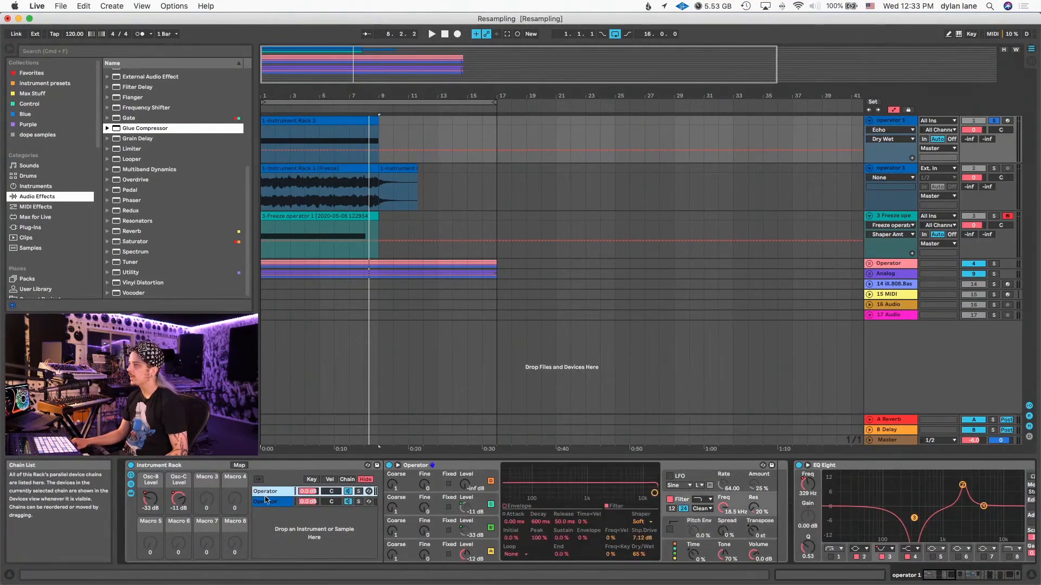
left_click(266, 499)
key("Delete")
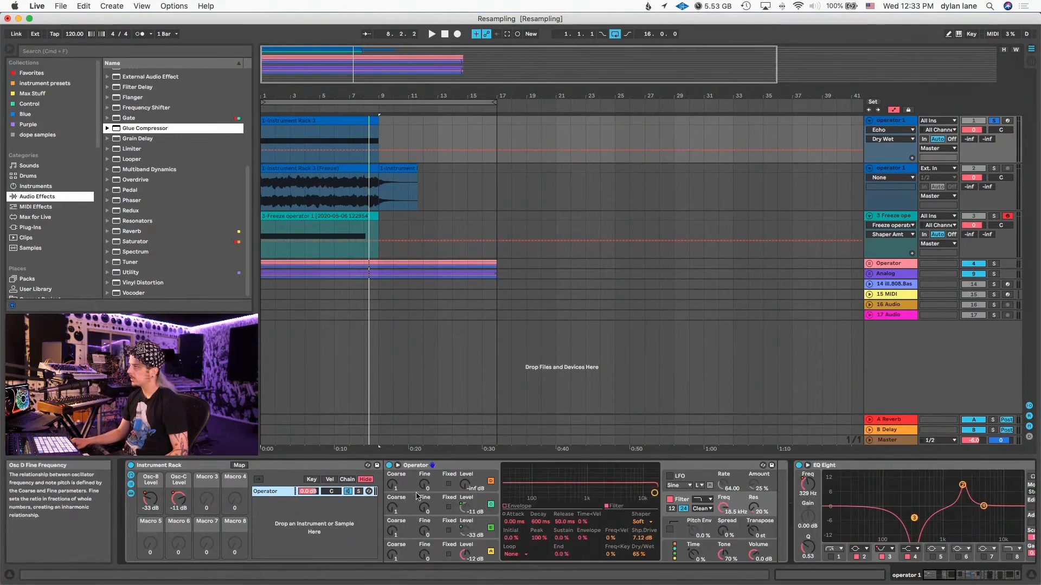
- Redraw oscillator A's waveform during playback, clearing its partials and raising them all to full level
left_click(486, 548)
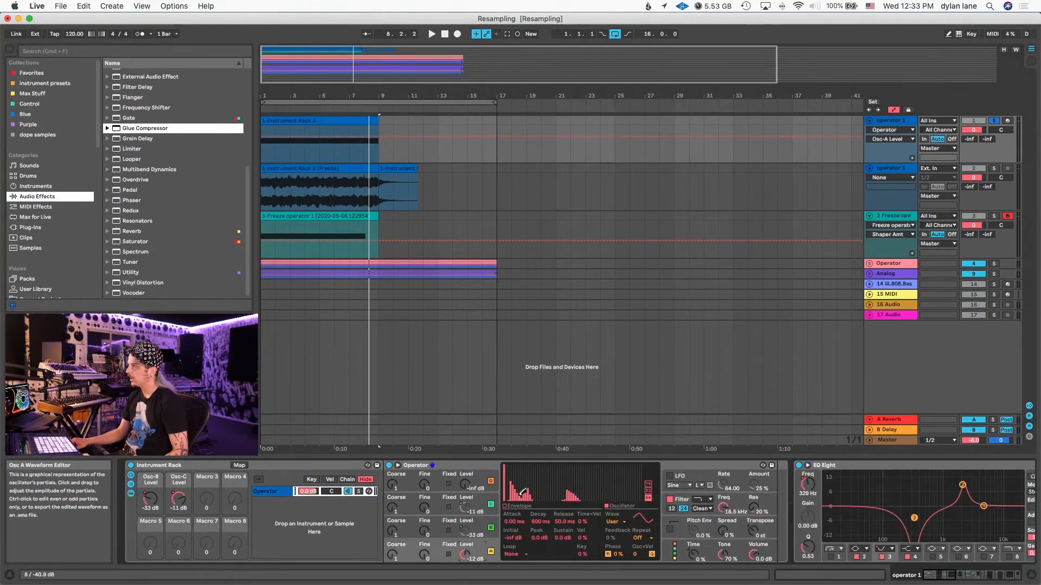
key("space")
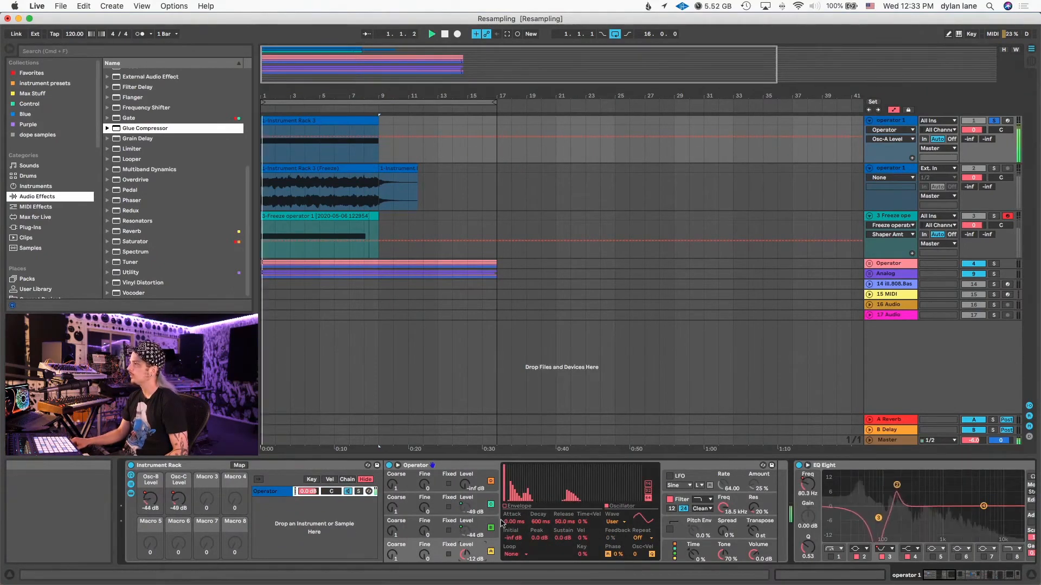
mouse_move(583, 499)
left_mouse_down()
mouse_move(516, 515)
mouse_move(523, 534)
mouse_move(600, 541)
left_mouse_up()
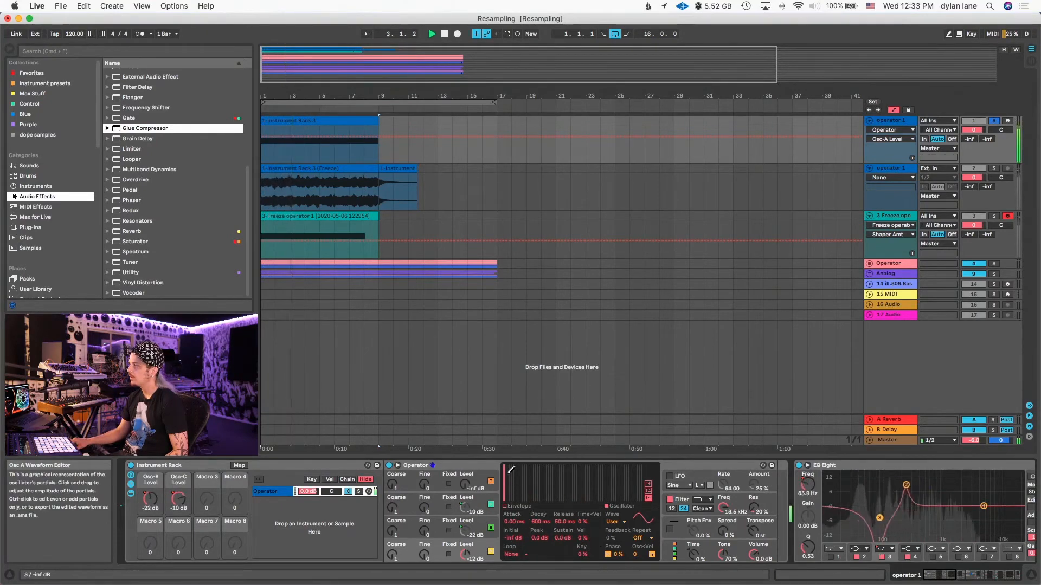
mouse_move(508, 467)
left_mouse_down()
mouse_move(578, 428)
mouse_move(642, 431)
left_mouse_up()
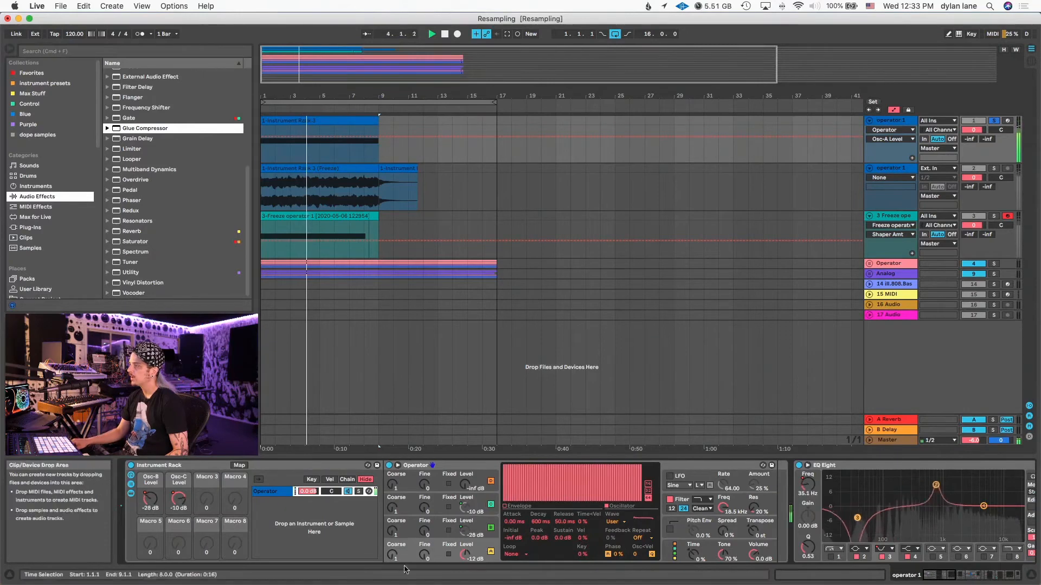
- Duplicate the Operator chain, set Fine to 5 on oscillators A, B and C of the copy, and audition it
left_click(256, 491)
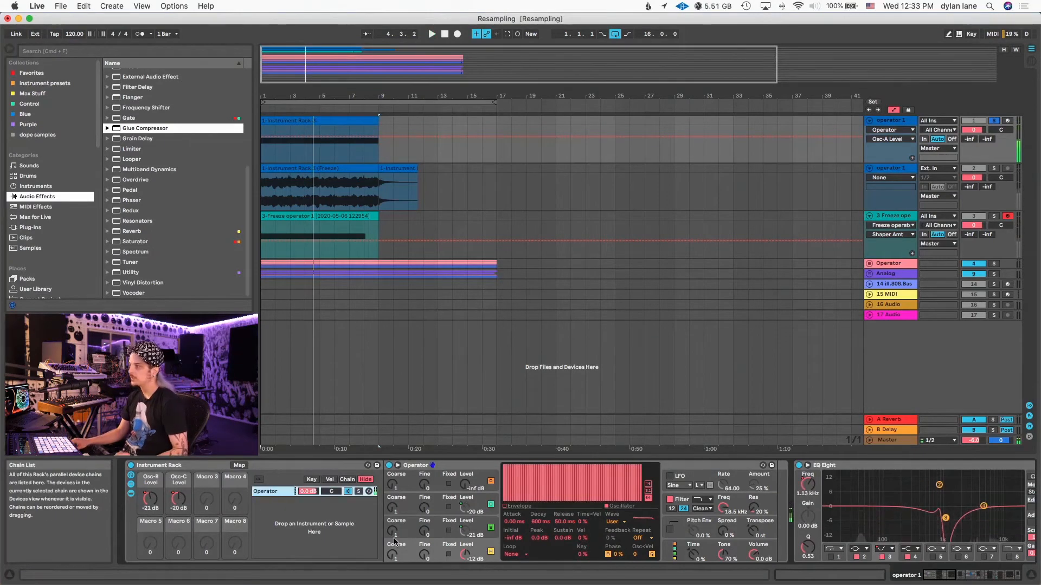
key("super+d")
left_click(425, 556)
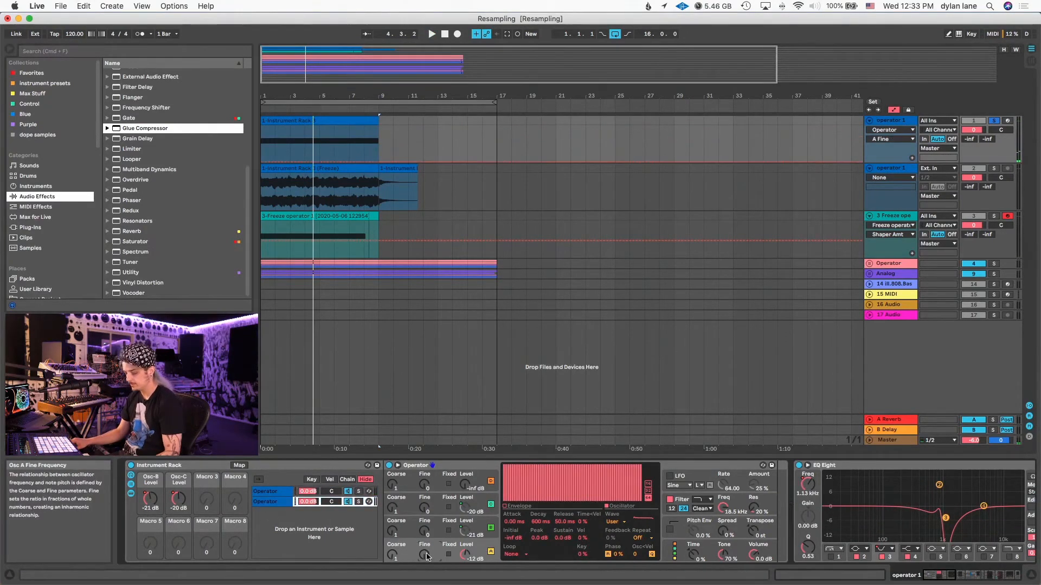
left_click(425, 532)
type("5")
left_click(425, 508)
type("5")
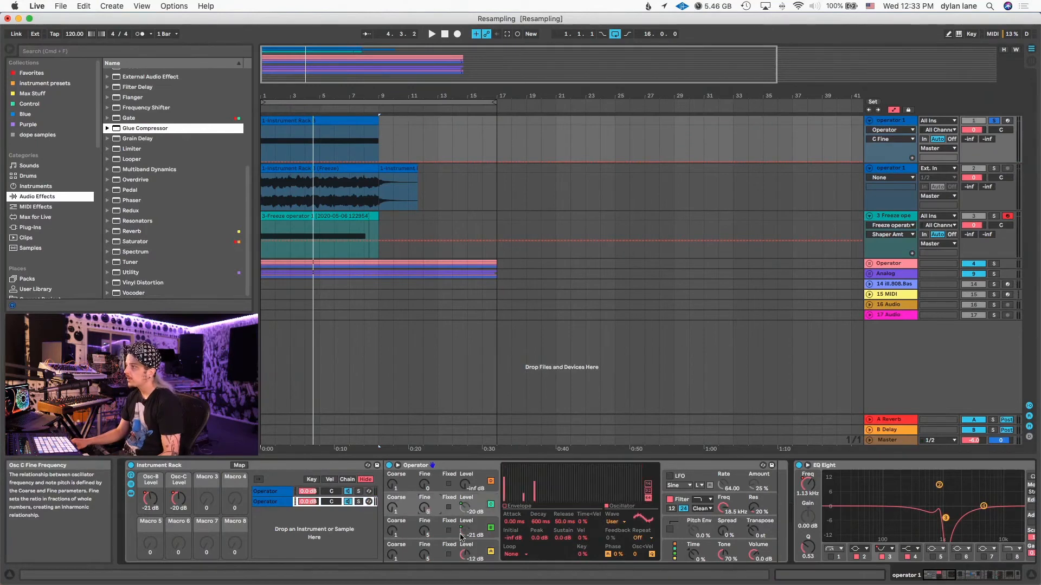
key("space")
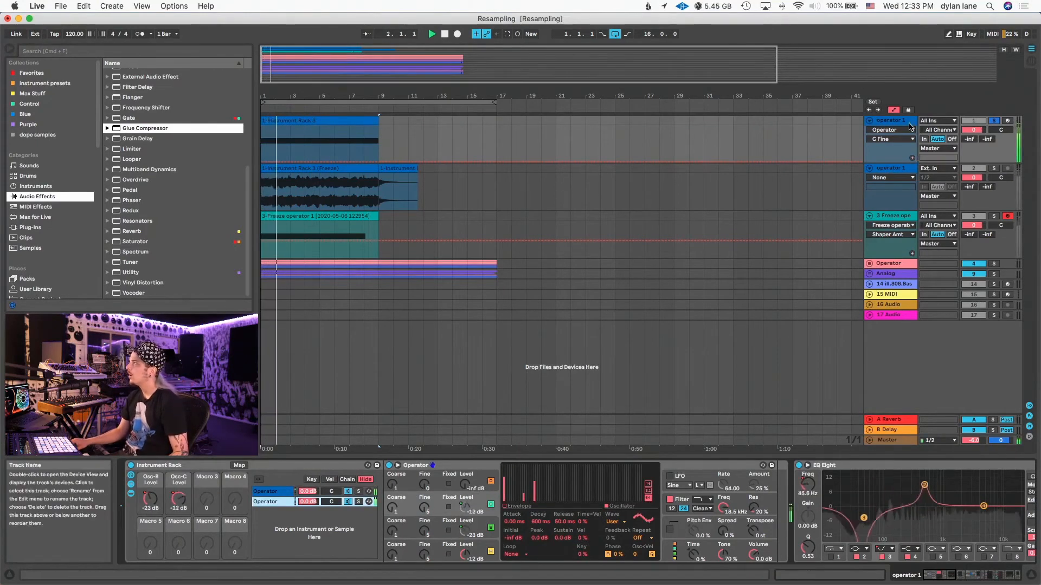
- Freeze the first Operator track and copy its frozen clip as audio onto the track below
key("space")
right_click(904, 127)
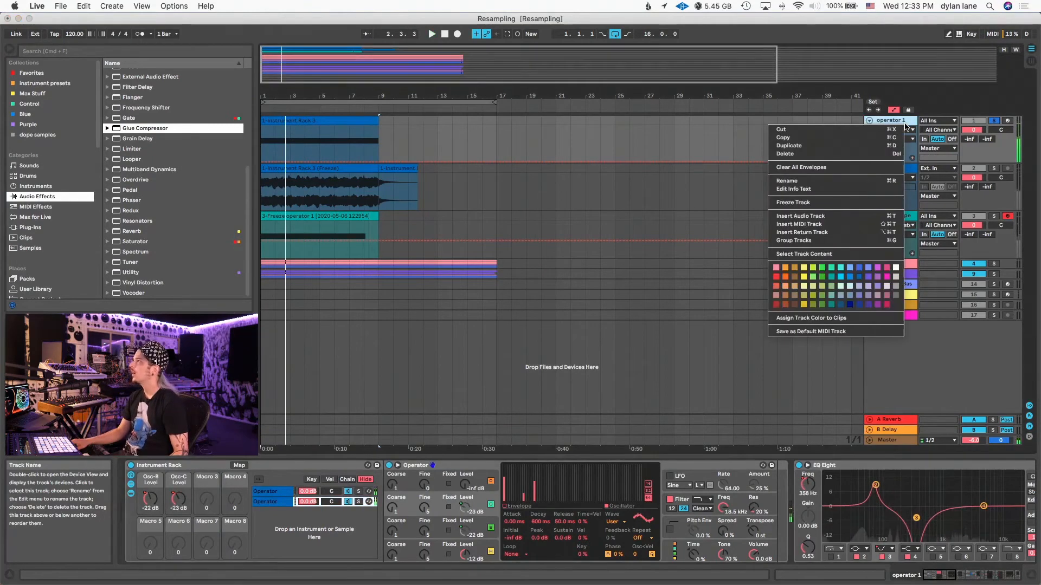
left_click(813, 204)
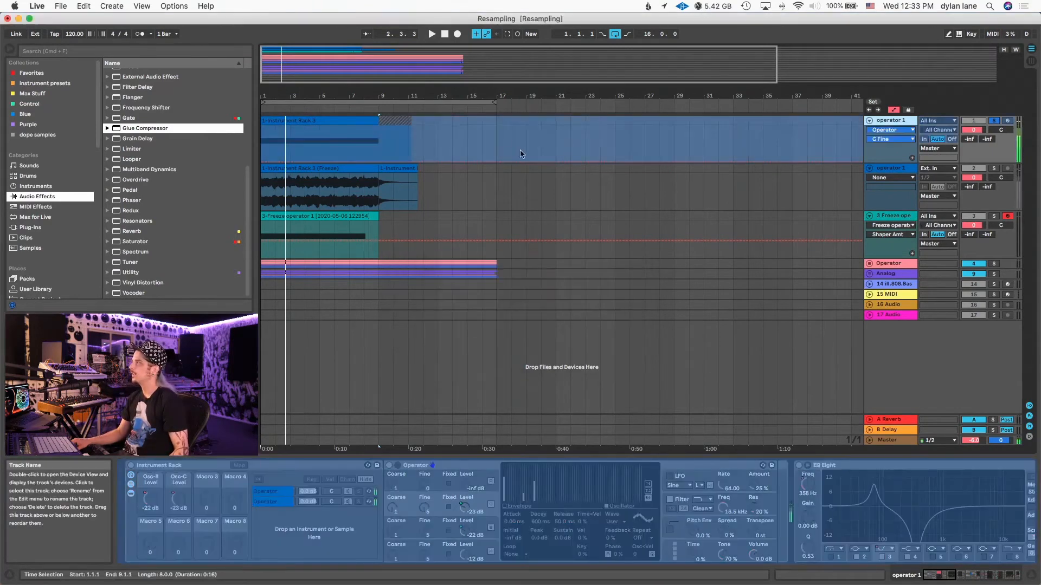
left_click(313, 181)
left_click(379, 238)
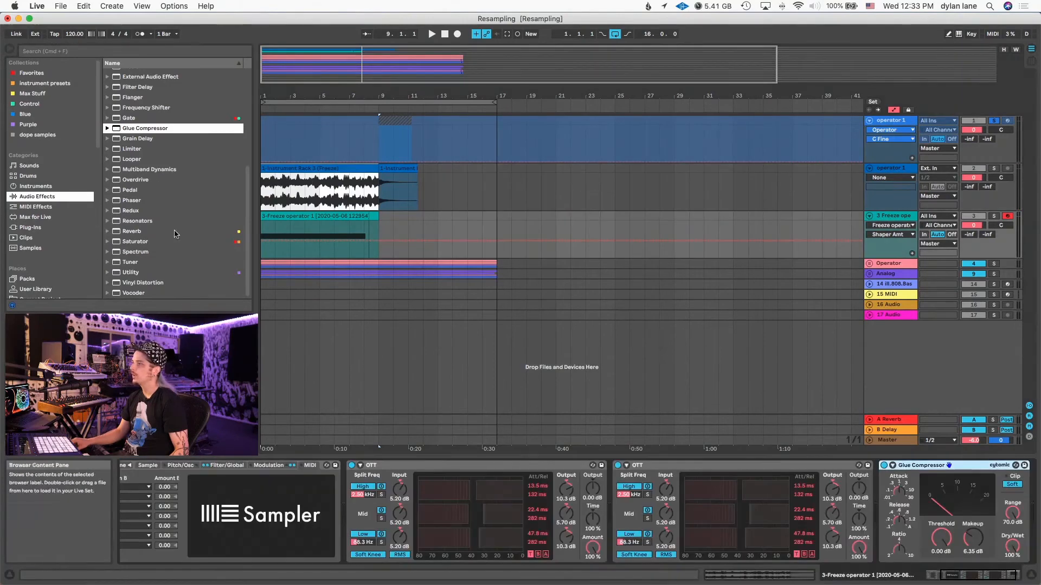
- Replace the sample in the third track's Sampler with the newly frozen audio clip and solo that track to audition it
scroll(297, 509, "left", 5)
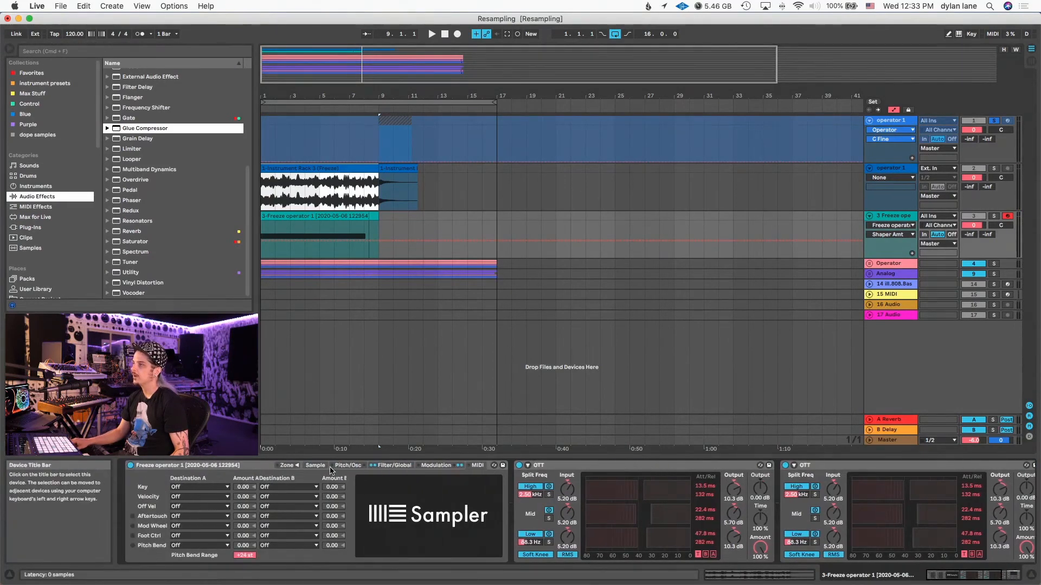
left_click(316, 465)
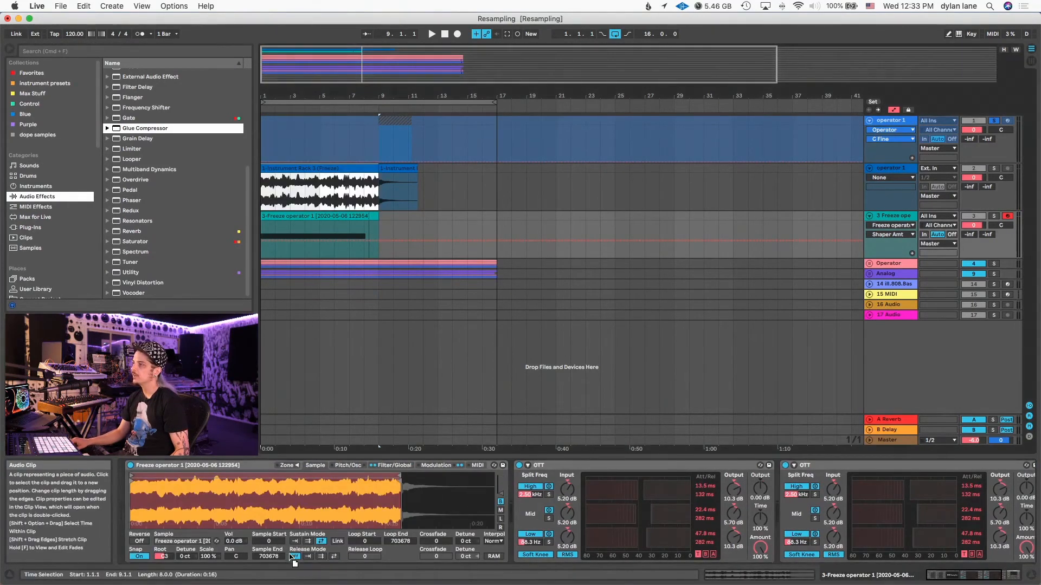
left_click_drag(292, 509, 292, 508)
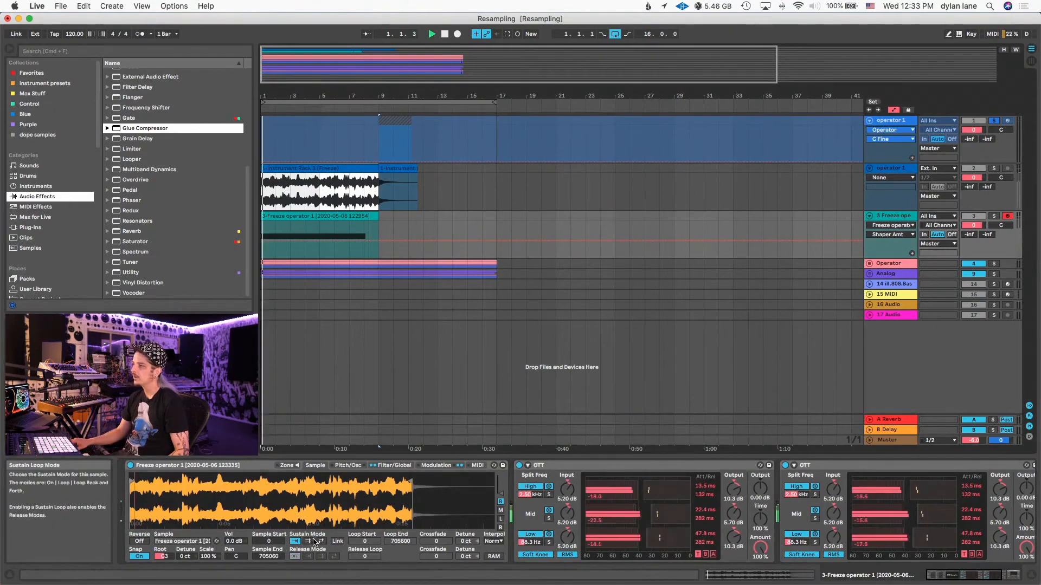
key("space")
left_click(995, 217)
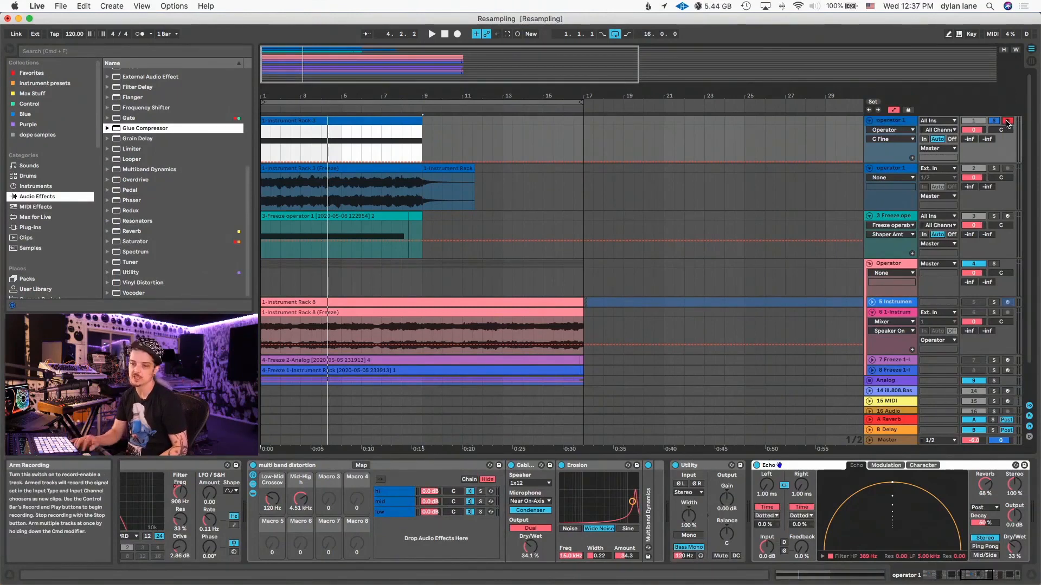
- Arm and solo the third track, show its Sampler device chain and audition the resampled bass
key("space")
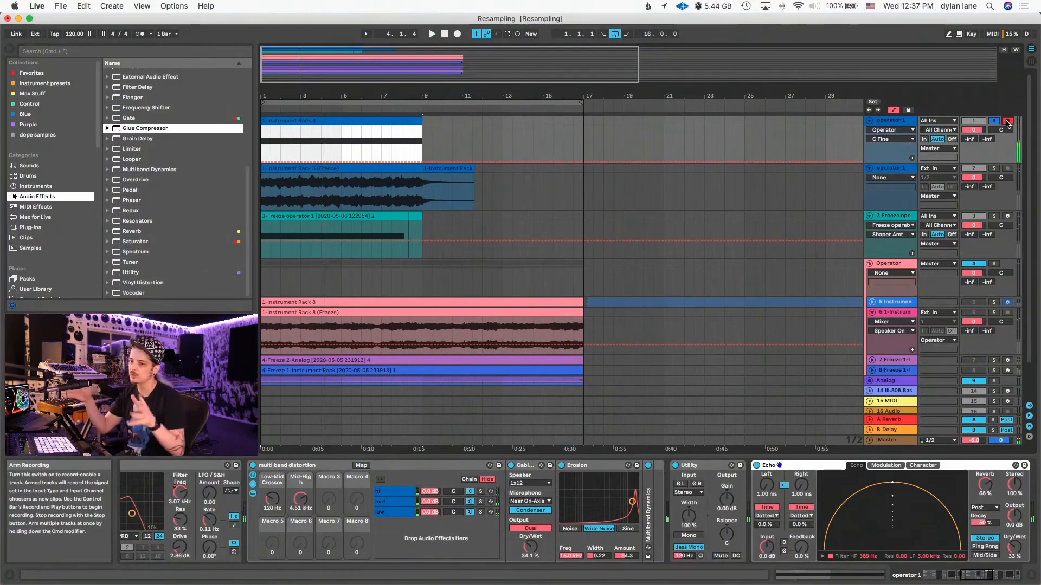
left_click(1007, 216)
left_click(993, 213)
left_click(894, 214)
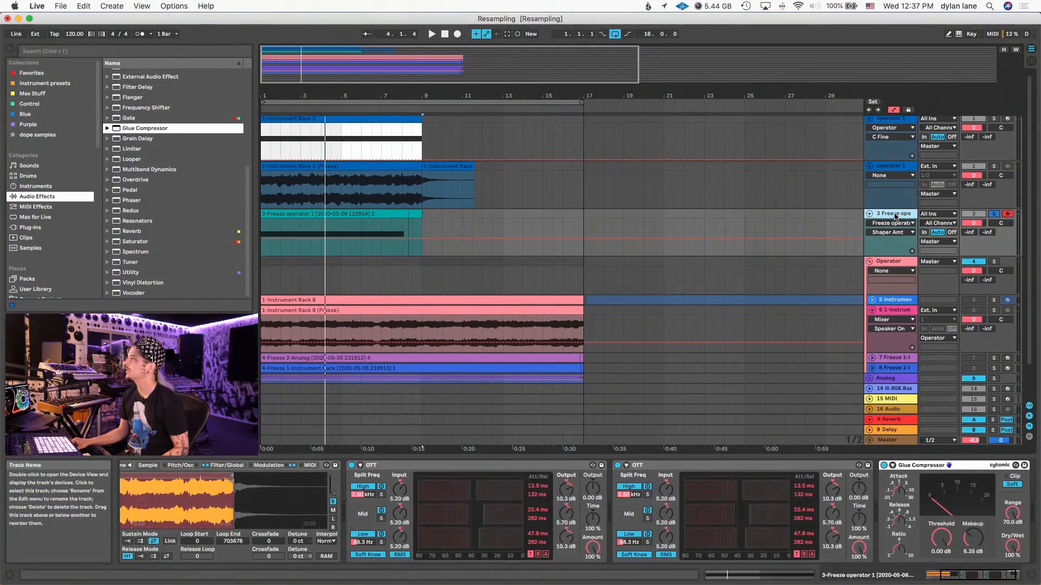
key("space")
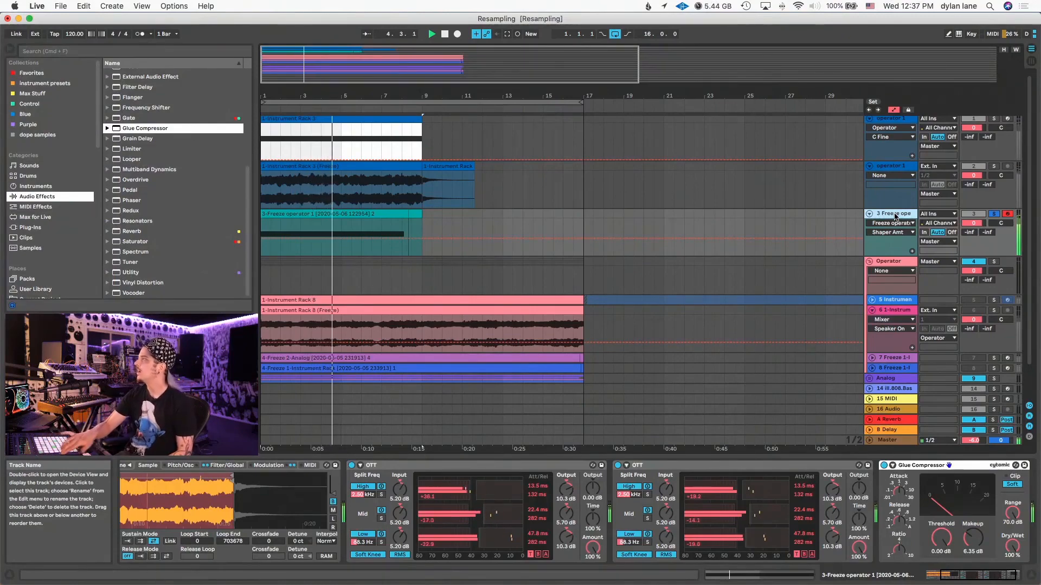
key("space")
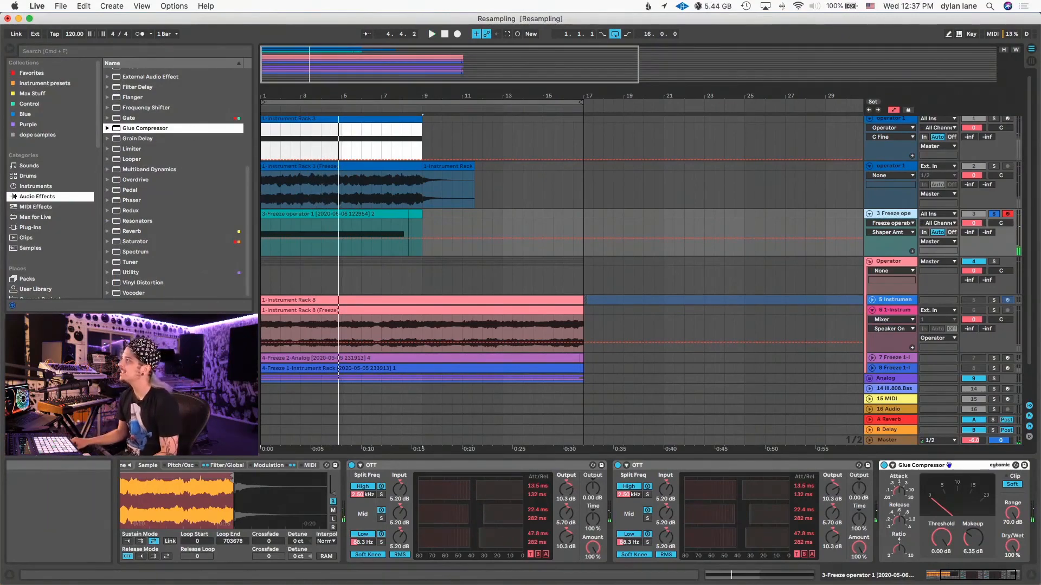